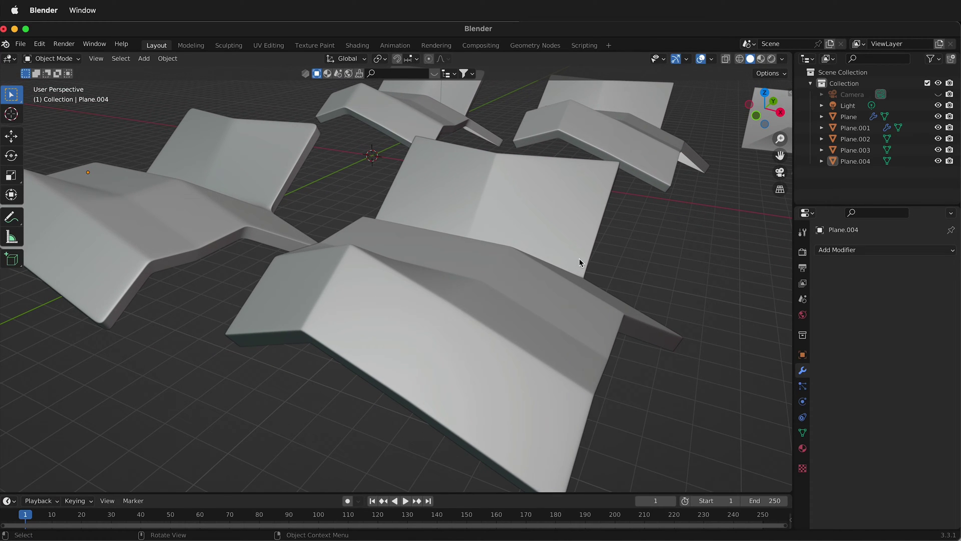
{"action": "middle_click_drag", "start_coordinate": [577, 257], "coordinate": [536, 273]}
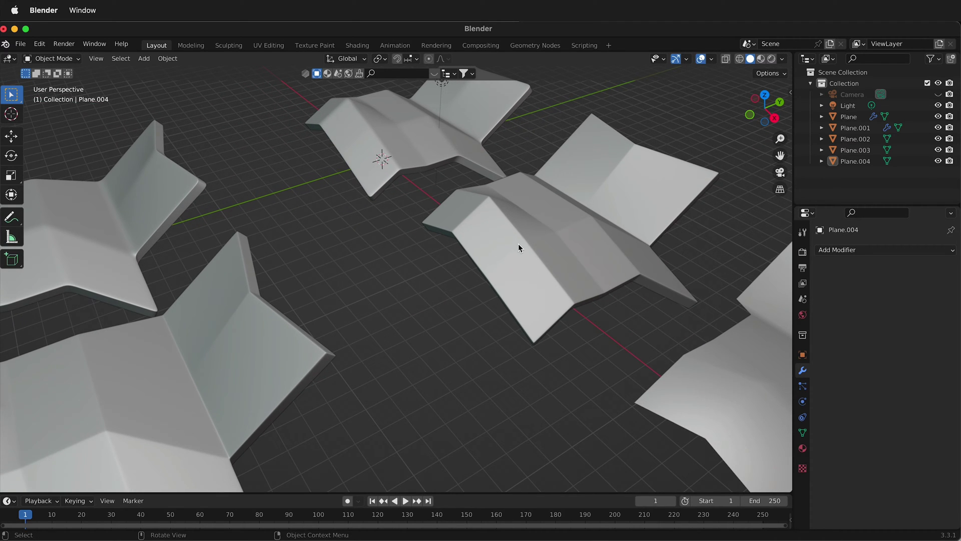
{"action": "middle_click_drag", "start_coordinate": [518, 248], "coordinate": [572, 209]}
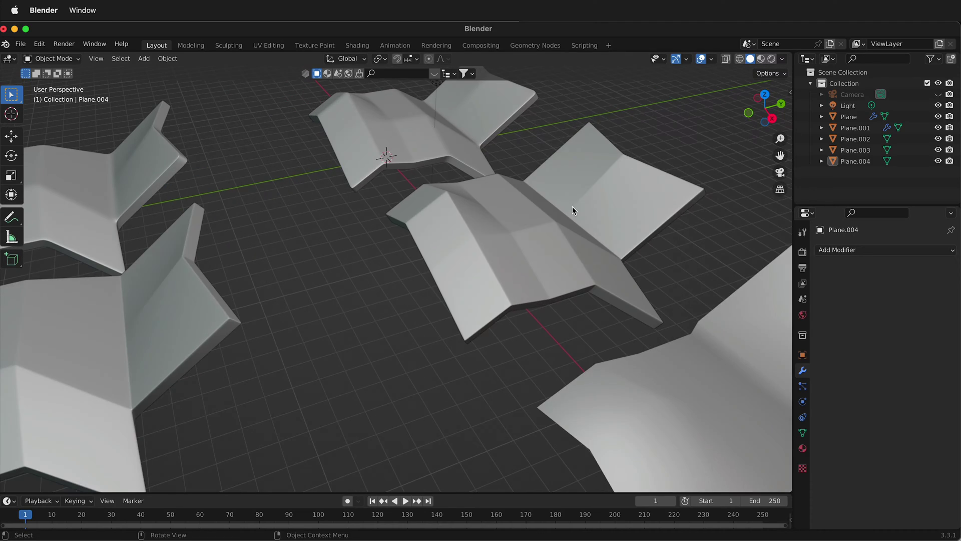
{"action": "middle_click_drag", "start_coordinate": [461, 251], "coordinate": [354, 299]}
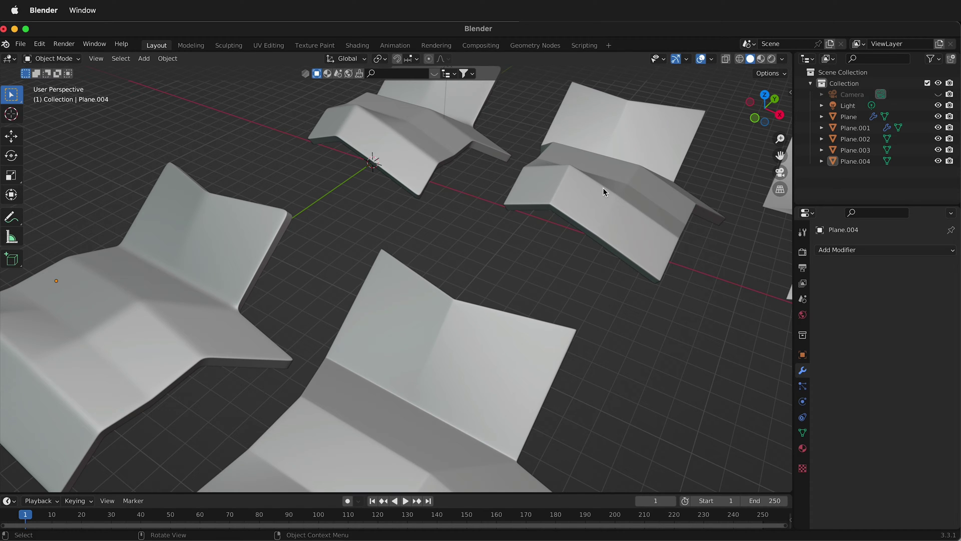
{"action": "middle_click_drag", "start_coordinate": [602, 187], "coordinate": [539, 190]}
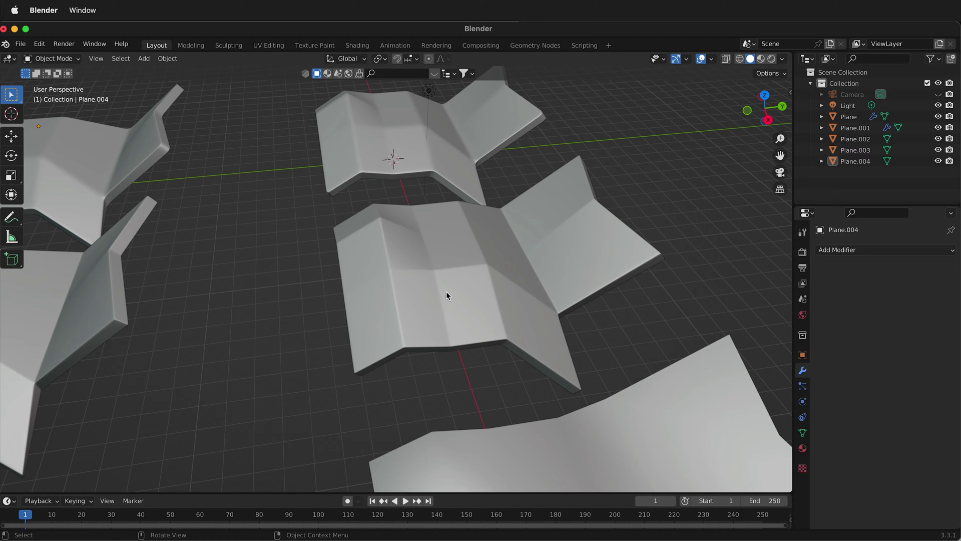
{"action": "middle_click_drag", "start_coordinate": [446, 290], "coordinate": [484, 290]}
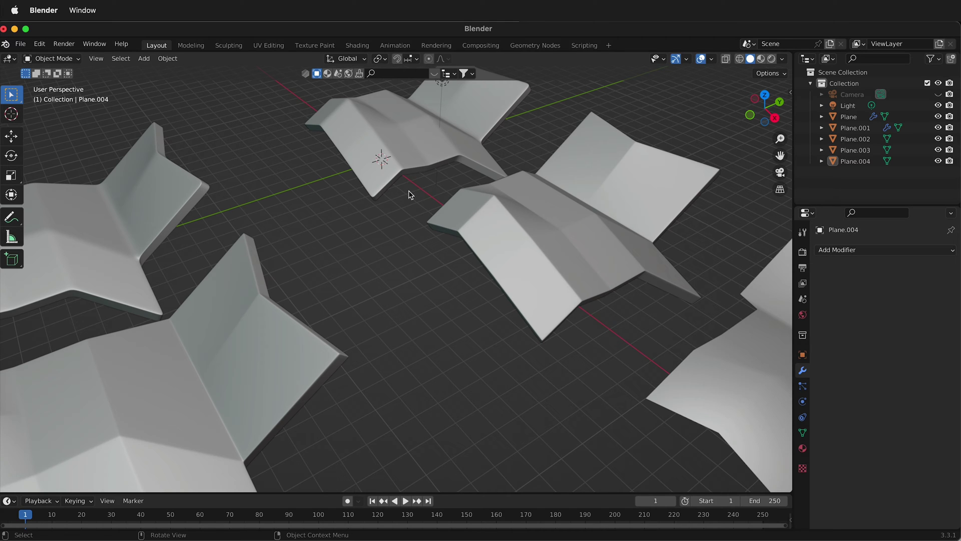
- Extrude the chain of outer border edges on the low side of Plane outward along the global Y axis
{"action": "left_click", "coordinate": [412, 145]}
{"action": "middle_click_drag", "start_coordinate": [518, 214], "coordinate": [401, 257], "text": "shift"}
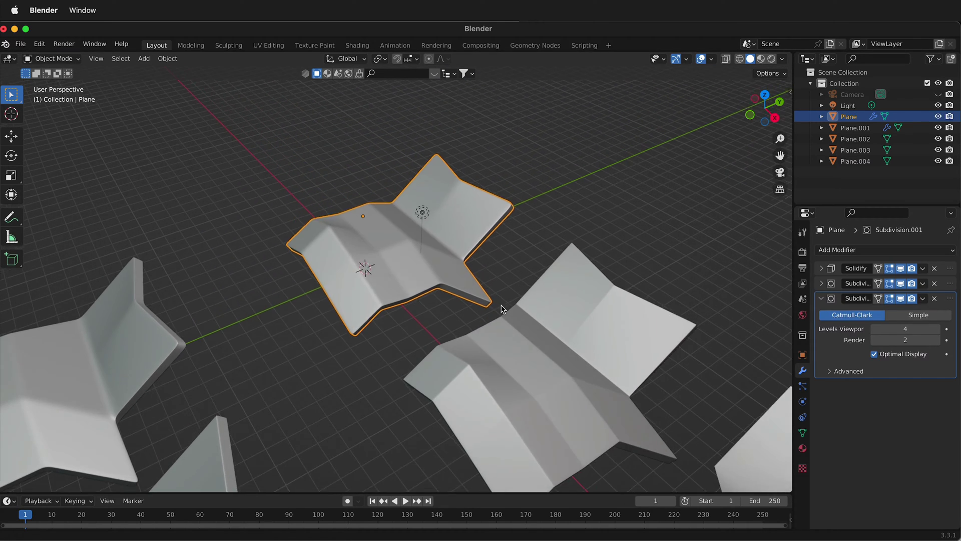
{"action": "scroll", "coordinate": [401, 257], "scroll_direction": "up", "scroll_amount": 4}
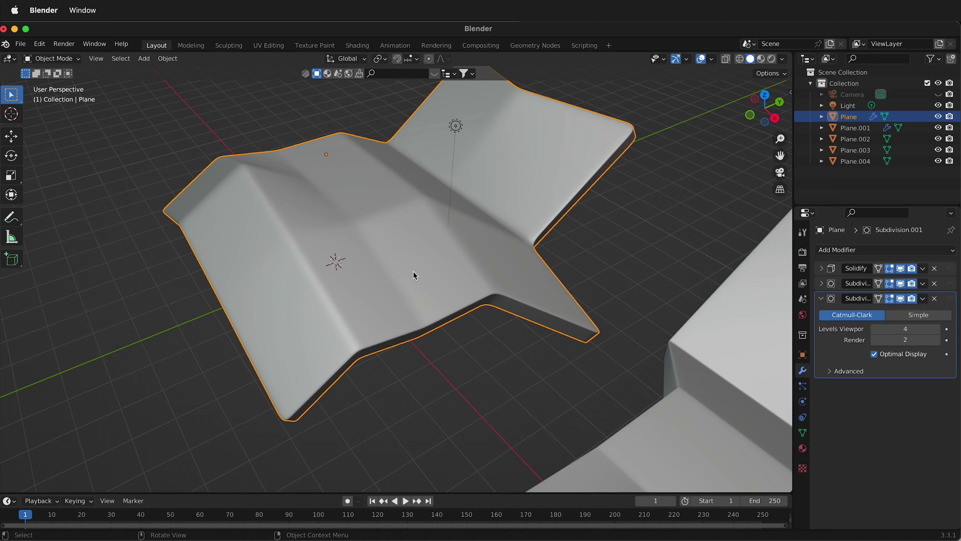
{"action": "key", "text": "Tab"}
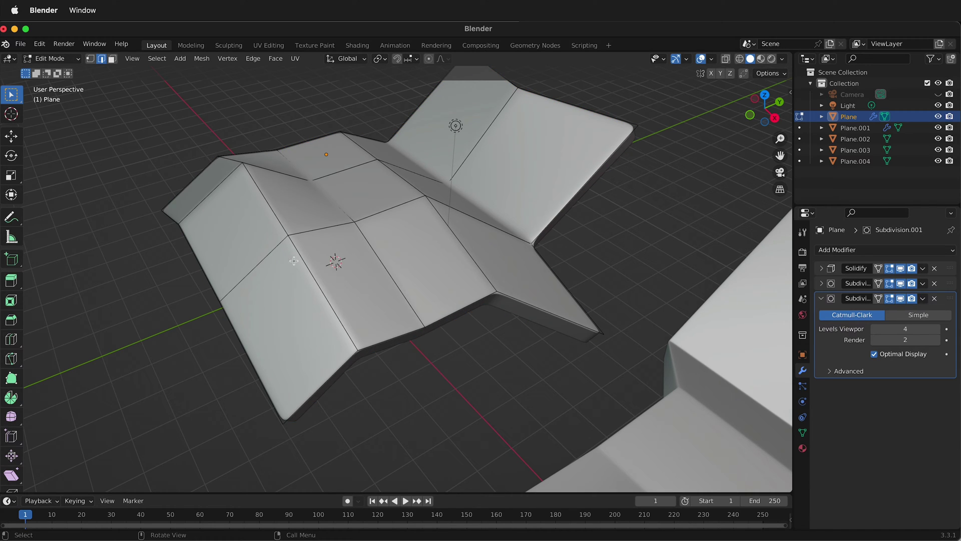
{"action": "scroll", "coordinate": [389, 319], "scroll_direction": "down", "scroll_amount": 2}
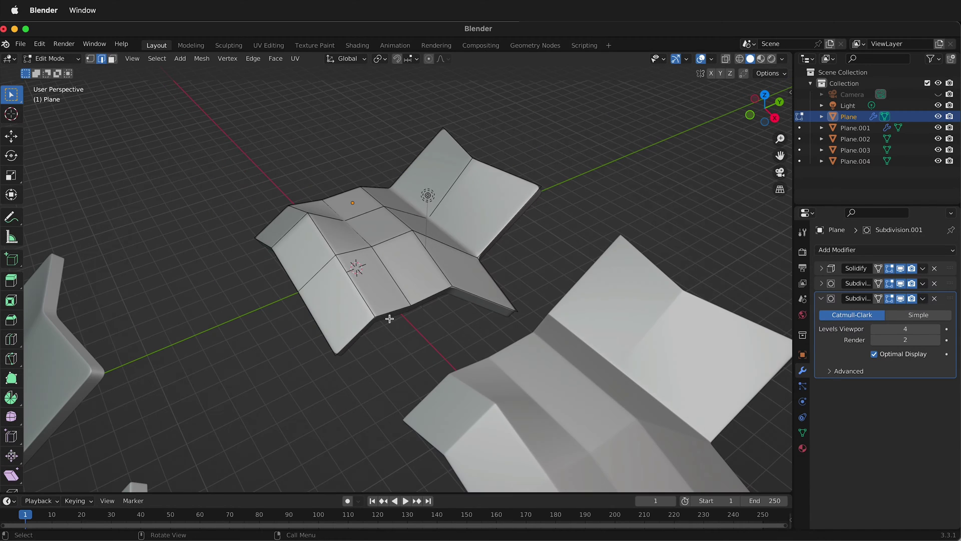
{"action": "left_click", "coordinate": [314, 324]}
{"action": "left_click", "coordinate": [289, 274], "text": "ctrl"}
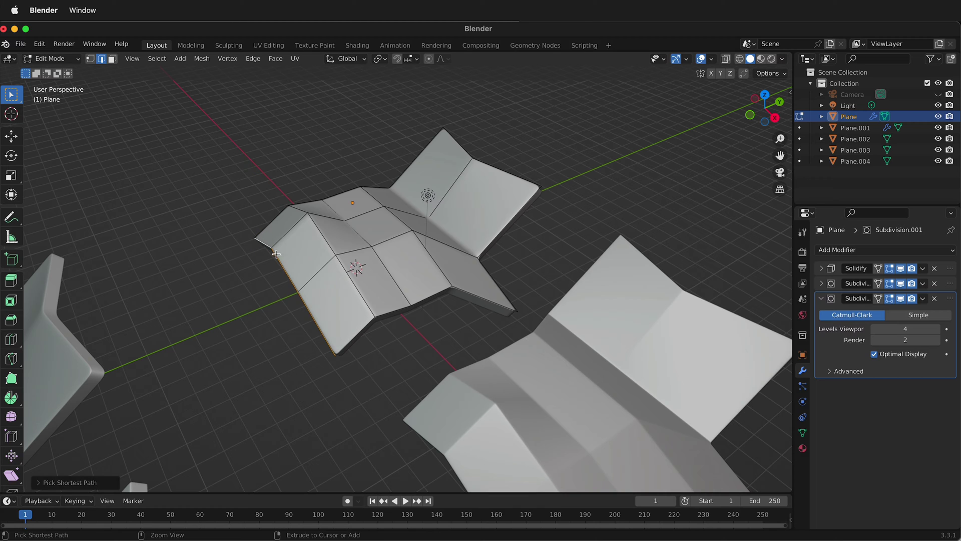
{"action": "key", "text": "g"}
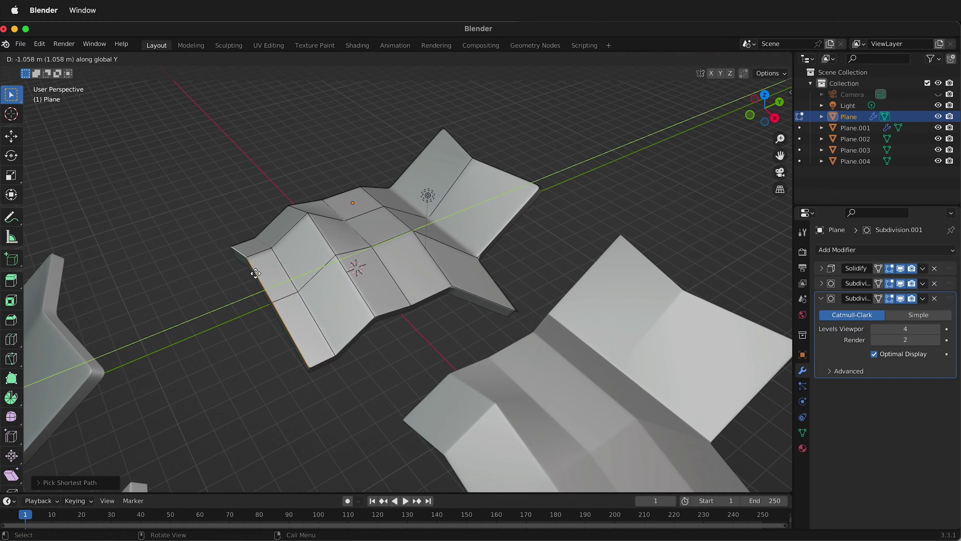
{"action": "left_click", "coordinate": [197, 287]}
{"action": "middle_click_drag", "start_coordinate": [288, 324], "coordinate": [221, 253]}
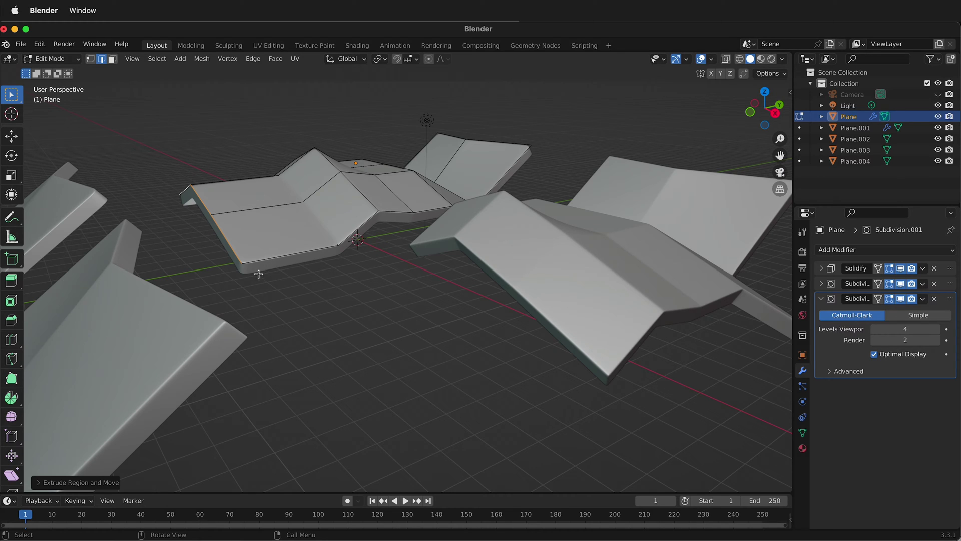
{"action": "key", "text": "Tab"}
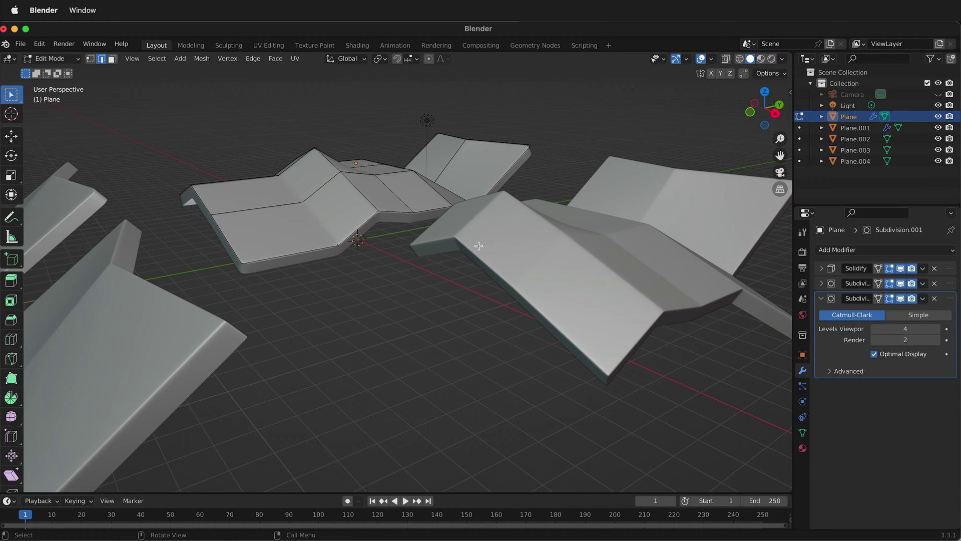
- Extrude the three outer border edges on the matching low side of Plane.001 outward to add a row of faces
{"action": "left_click", "coordinate": [586, 271]}
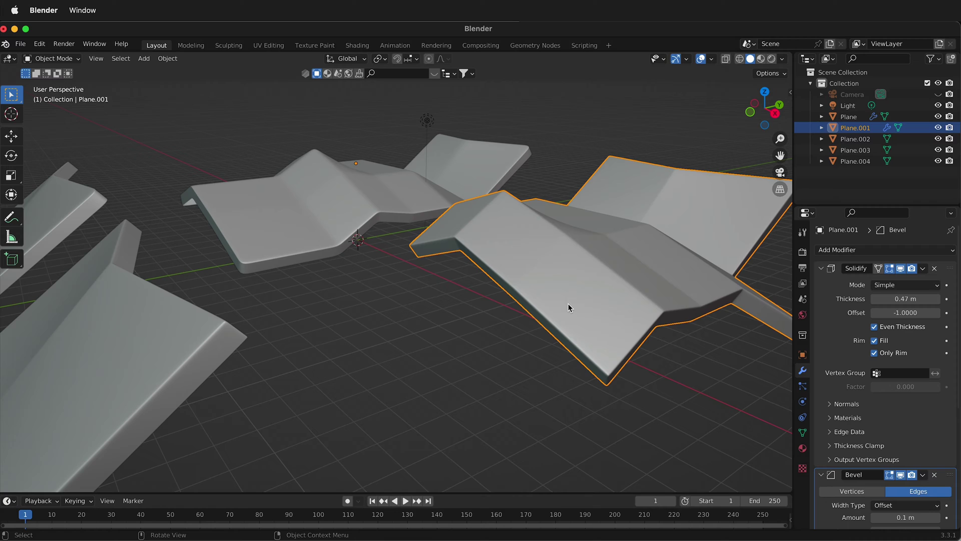
{"action": "key", "text": "Tab"}
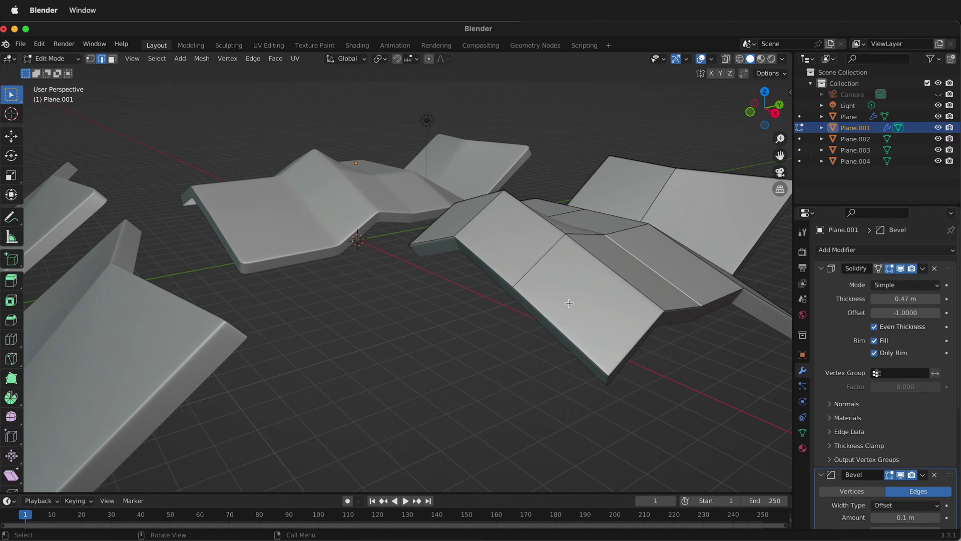
{"action": "left_click", "coordinate": [439, 239]}
{"action": "left_click", "coordinate": [483, 261], "text": "shift"}
{"action": "left_click", "coordinate": [548, 314], "text": "shift"}
{"action": "key", "text": "e"}
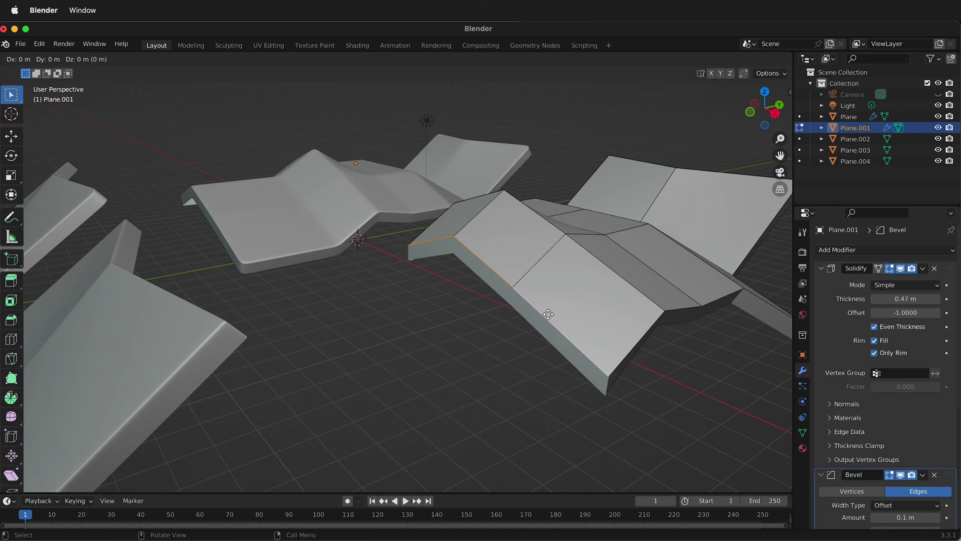
{"action": "left_click", "coordinate": [440, 326]}
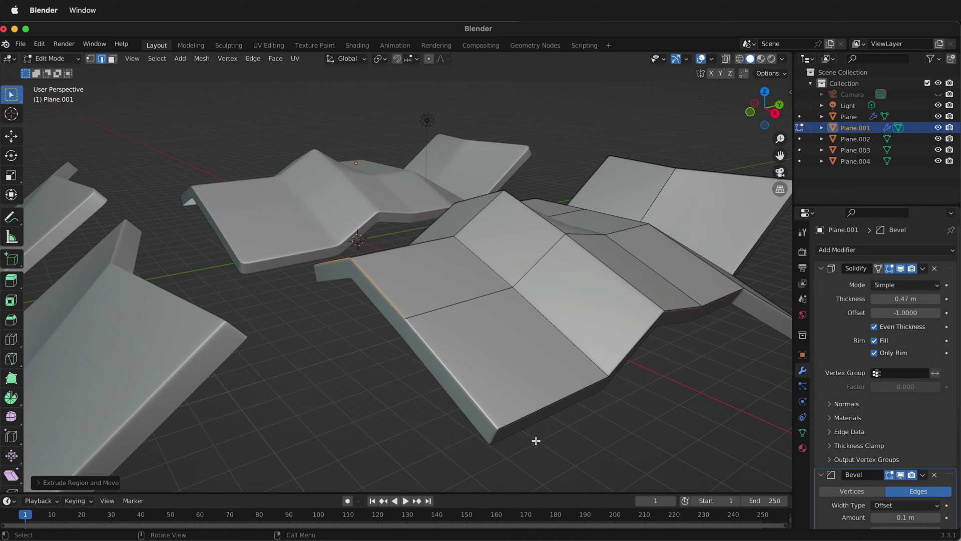
{"action": "scroll", "coordinate": [363, 262], "scroll_direction": "down", "scroll_amount": 4}
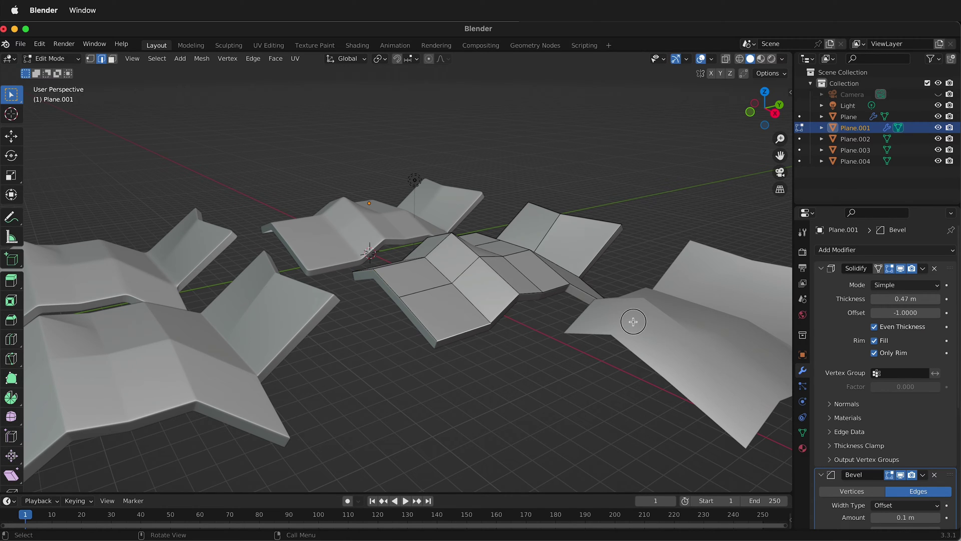
{"action": "key", "text": "Tab"}
- Duplicate the plain folded surface Plane.002 and place the copy beside it along the X axis
{"action": "left_click", "coordinate": [697, 330]}
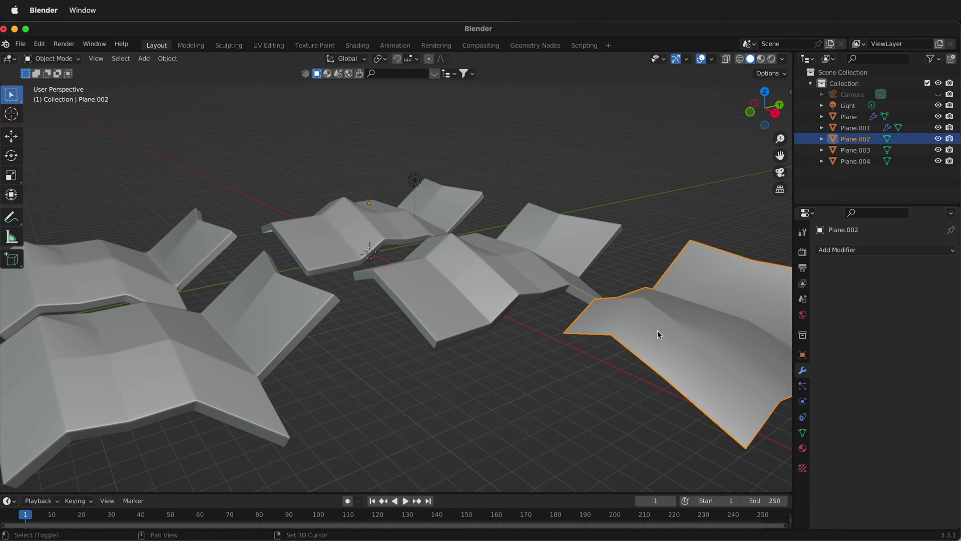
{"action": "key", "text": "KP_Decimal"}
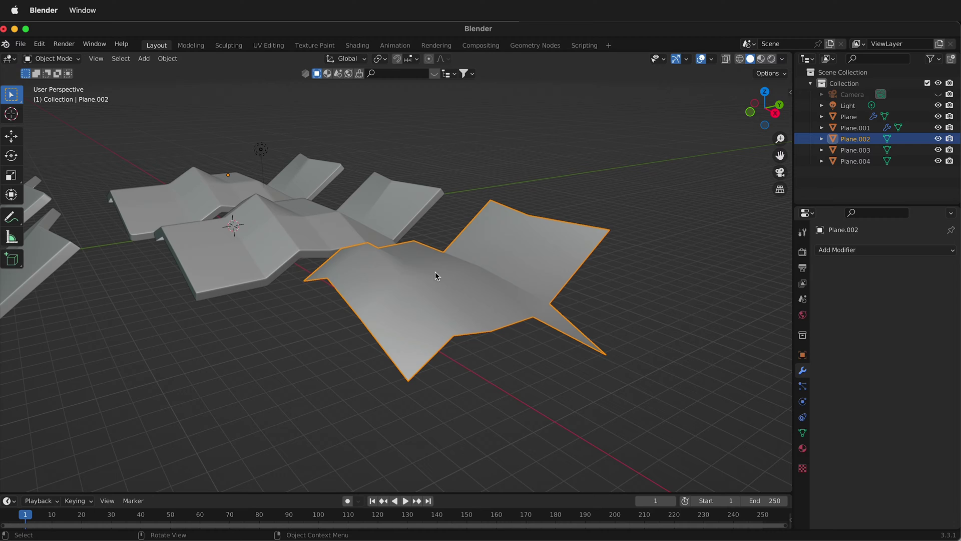
{"action": "scroll", "coordinate": [439, 272], "scroll_direction": "down", "scroll_amount": 2}
{"action": "key", "text": "shift+d"}
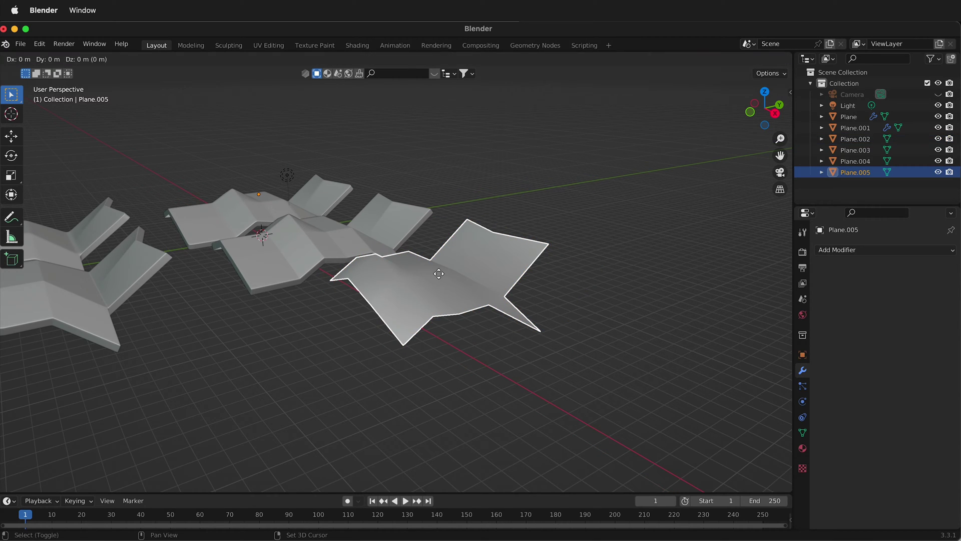
{"action": "right_click", "coordinate": [439, 273]}
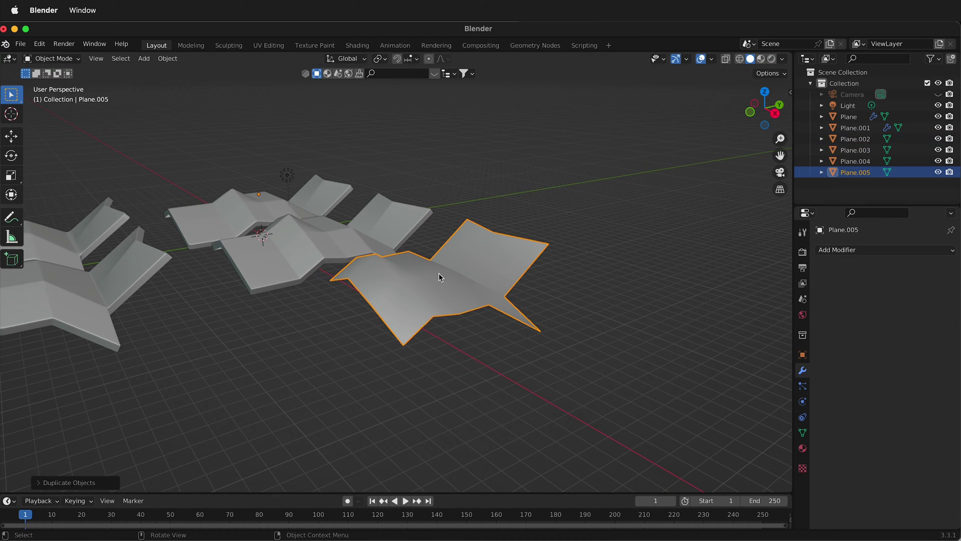
{"action": "key", "text": "g"}
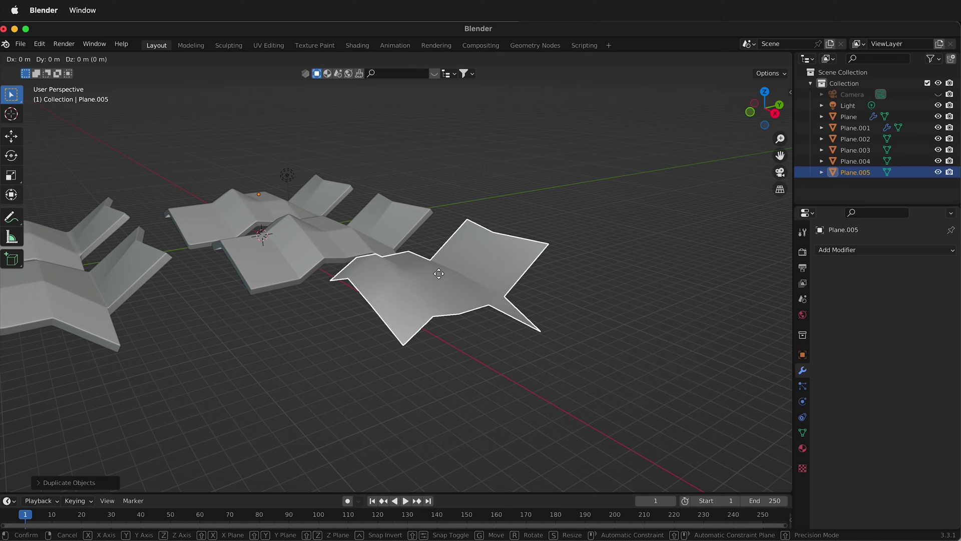
{"action": "left_click", "coordinate": [483, 317]}
- Add a Solidify modifier to the original Plane.002 with 0.55 m thickness and Only Rim enabled
{"action": "left_click", "coordinate": [454, 307]}
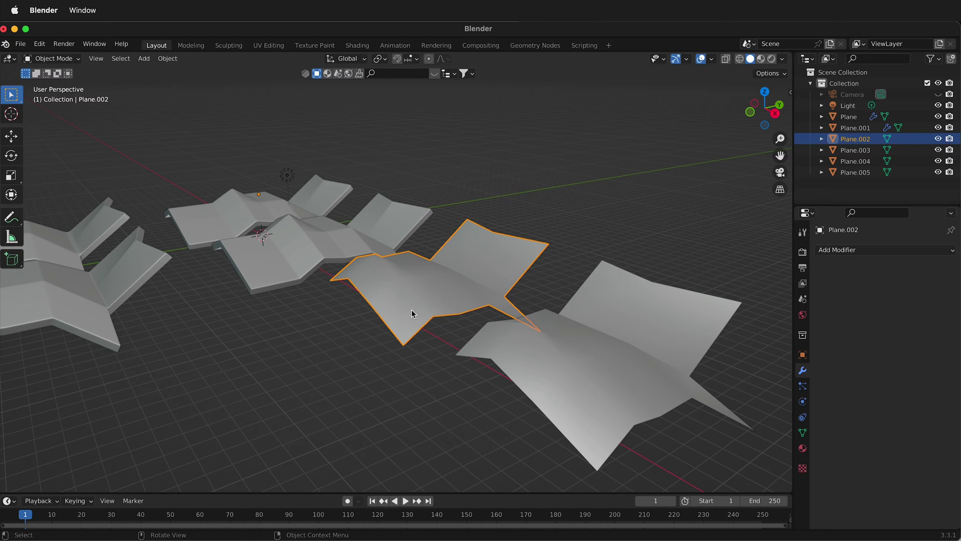
{"action": "scroll", "coordinate": [491, 287], "scroll_direction": "up", "scroll_amount": 2}
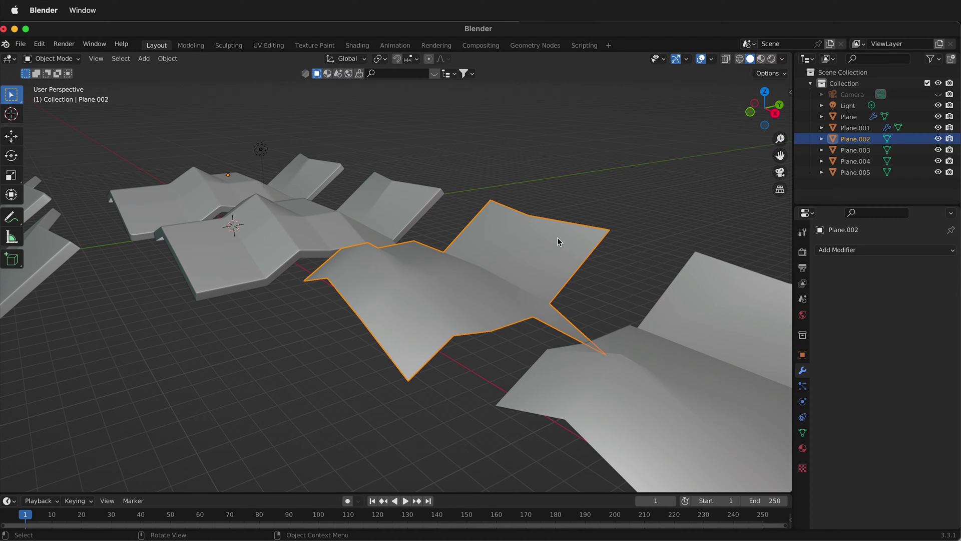
{"action": "left_click", "coordinate": [919, 253]}
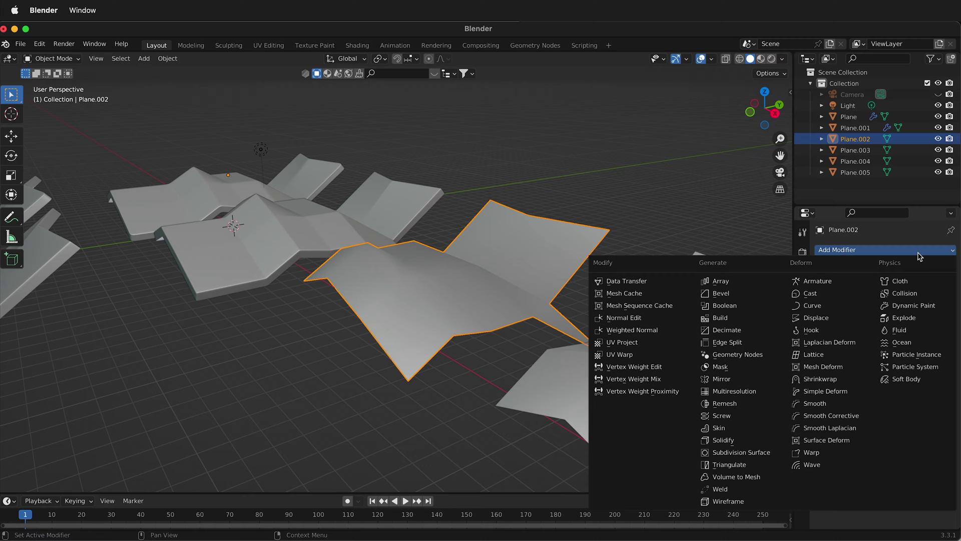
{"action": "left_click", "coordinate": [723, 439]}
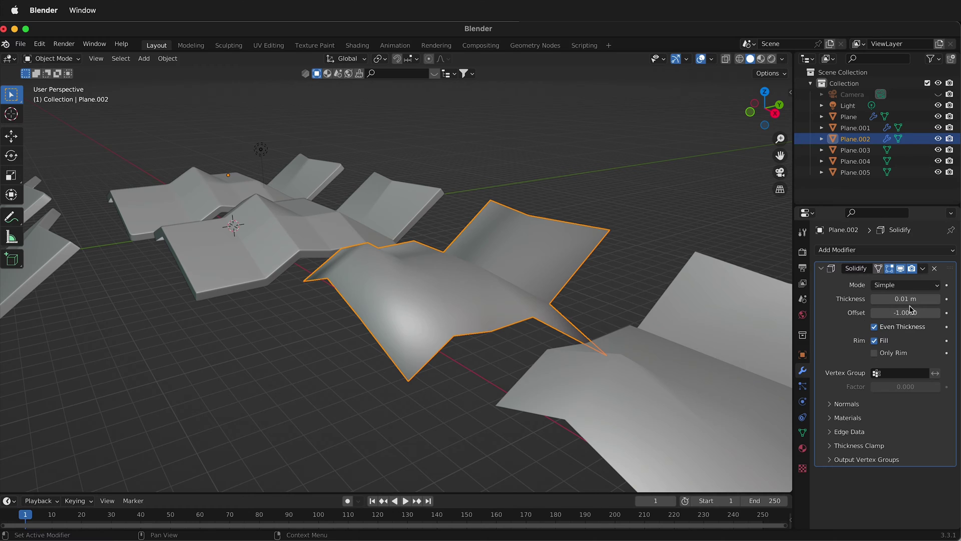
{"action": "left_click_drag", "start_coordinate": [906, 298], "coordinate": [936, 299]}
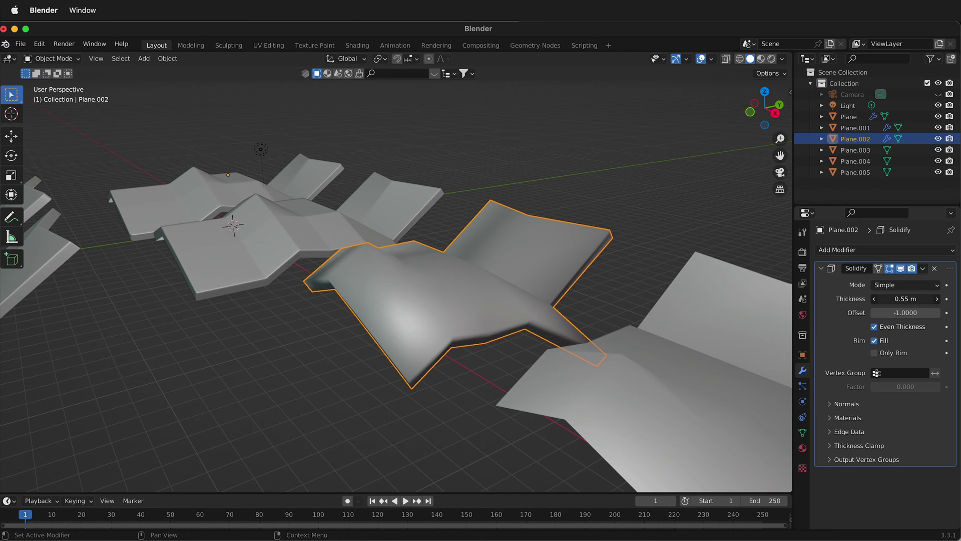
{"action": "left_click", "coordinate": [875, 352]}
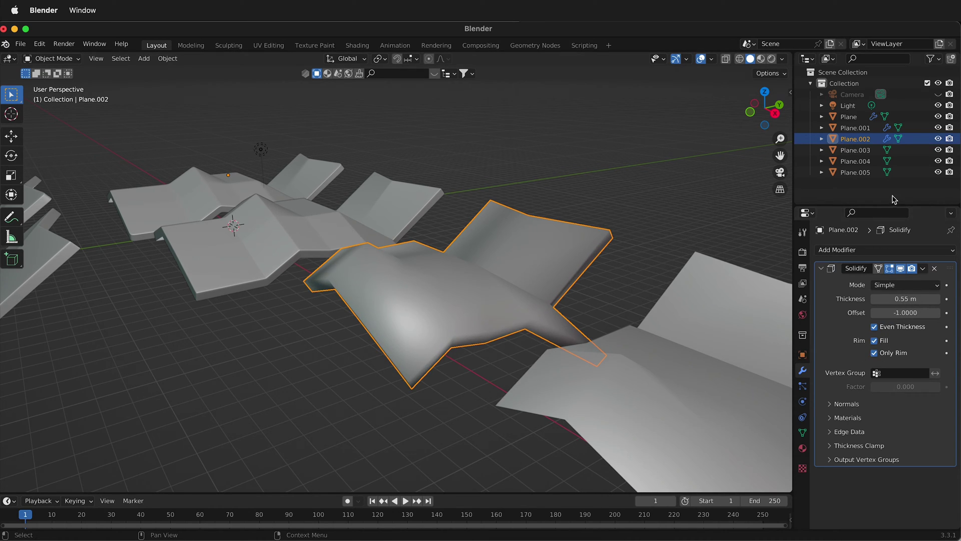
- Add a Subdivision Surface modifier to Plane.002, set to Simple with 5 viewport levels
{"action": "left_click", "coordinate": [873, 250]}
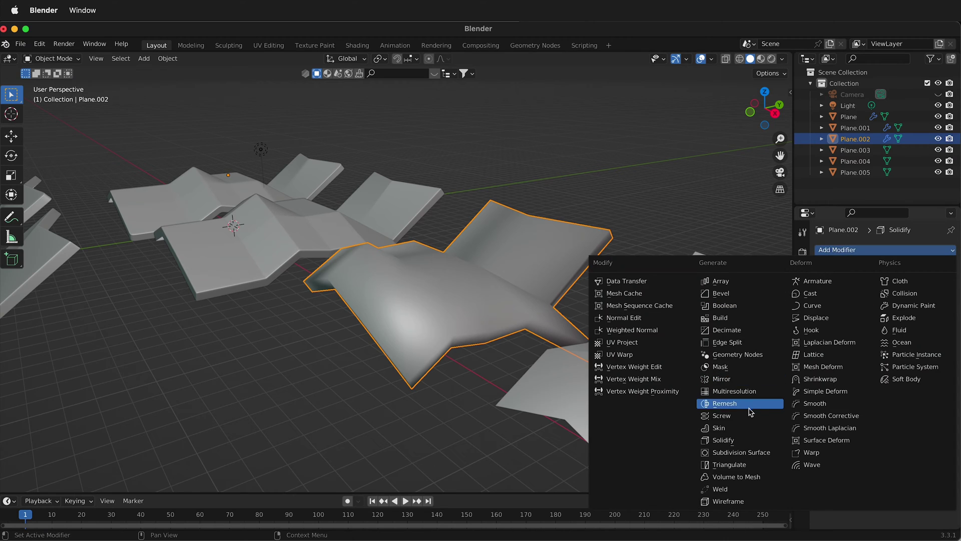
{"action": "left_click", "coordinate": [734, 452]}
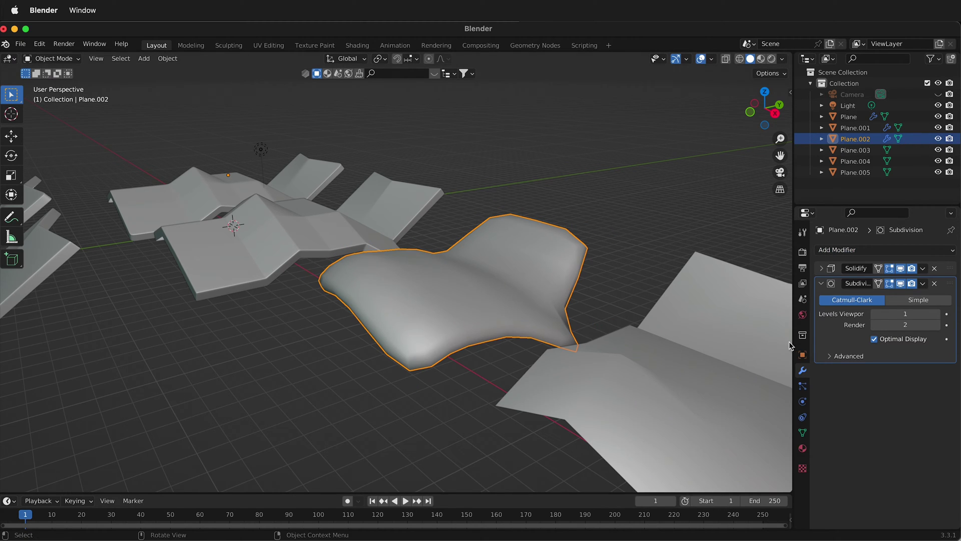
{"action": "left_click", "coordinate": [937, 314]}
{"action": "left_click", "coordinate": [937, 313]}
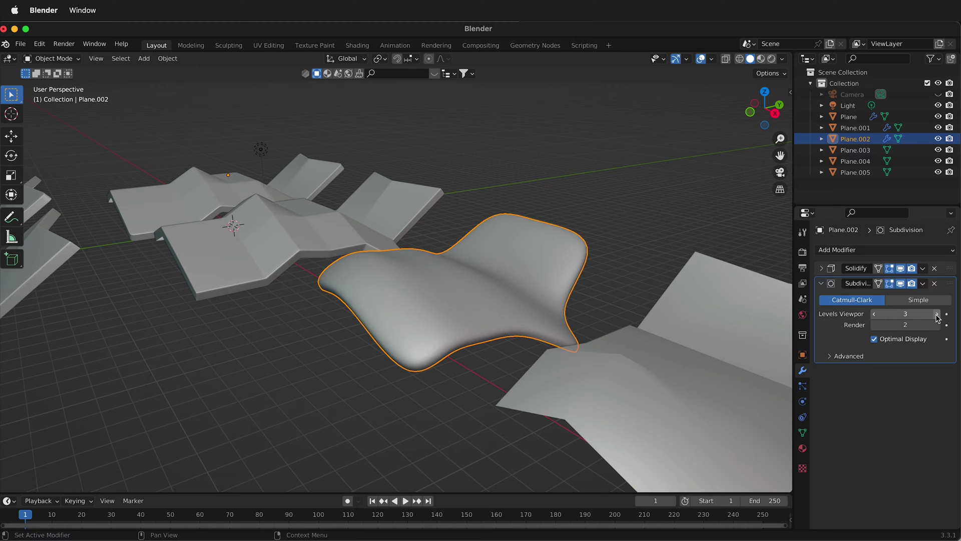
{"action": "left_click", "coordinate": [904, 298]}
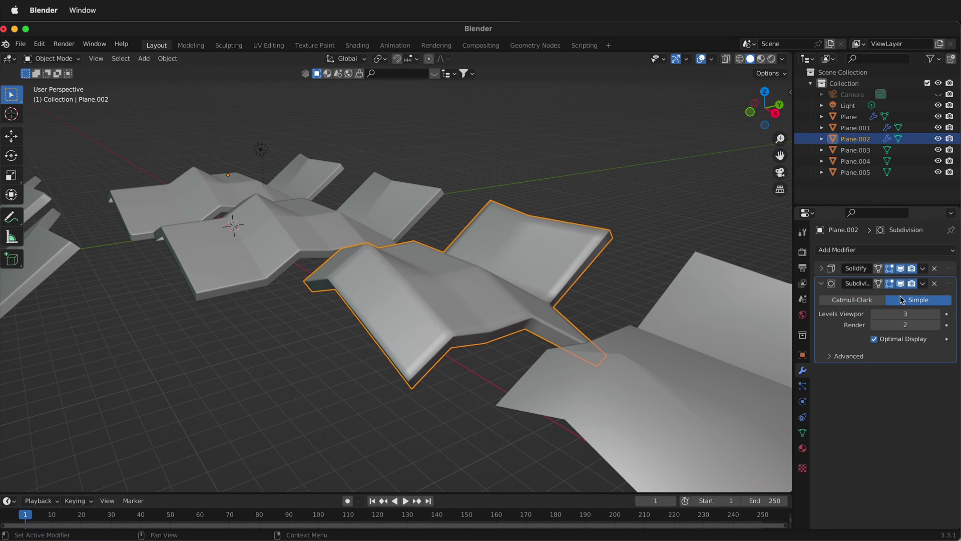
{"action": "scroll", "coordinate": [608, 282], "scroll_direction": "up", "scroll_amount": 2}
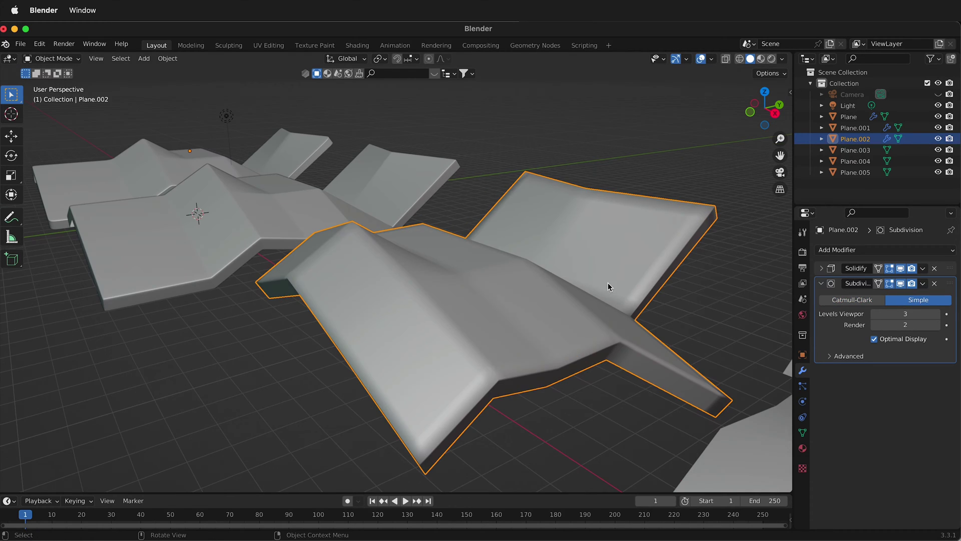
{"action": "left_click", "coordinate": [937, 313]}
{"action": "left_click", "coordinate": [937, 313]}
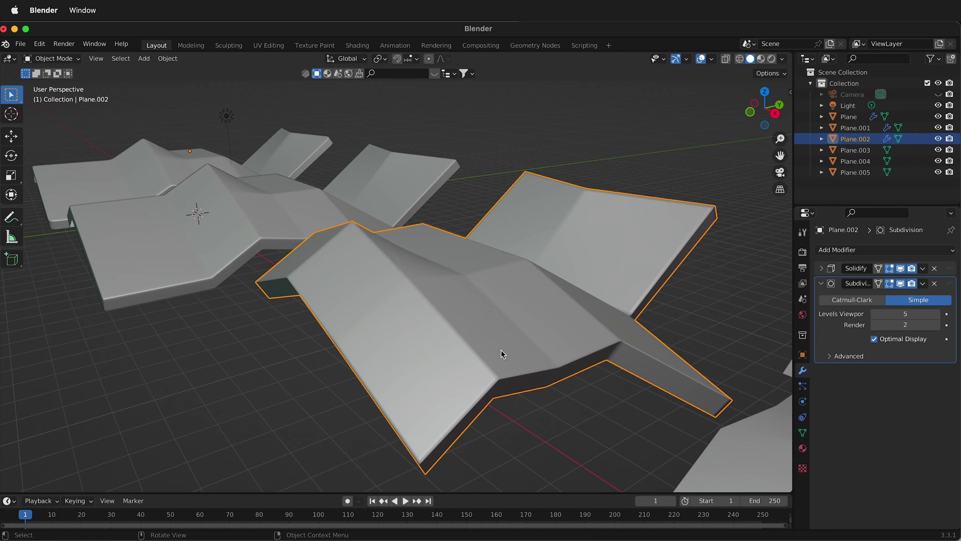
- Lower the Simple Subdivision modifier on Plane.002 to 3 viewport levels and collapse its settings
{"action": "left_click", "coordinate": [874, 314]}
{"action": "left_click", "coordinate": [873, 314]}
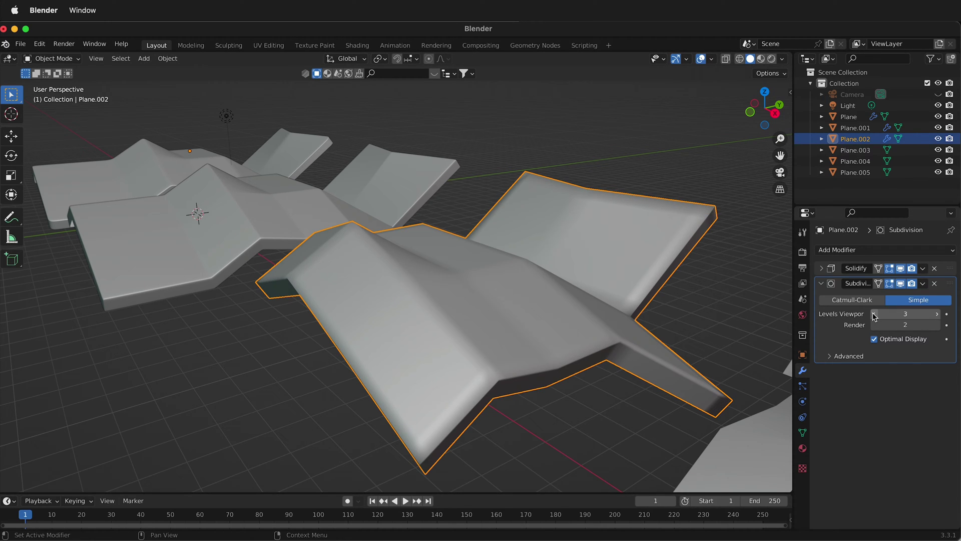
{"action": "left_click", "coordinate": [822, 284]}
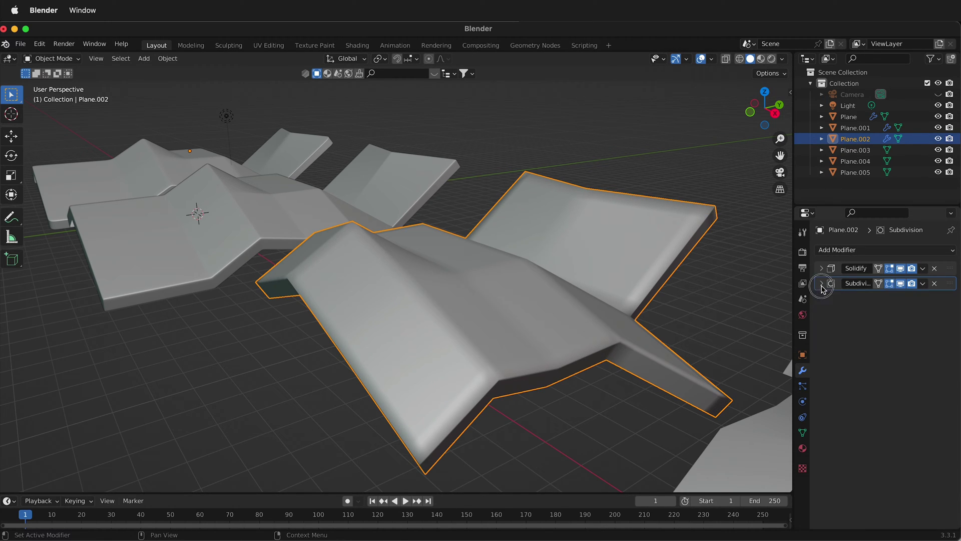
- Add a second Subdivision Surface modifier to Plane.002, using Catmull-Clark with 4 viewport levels
{"action": "left_click", "coordinate": [846, 250]}
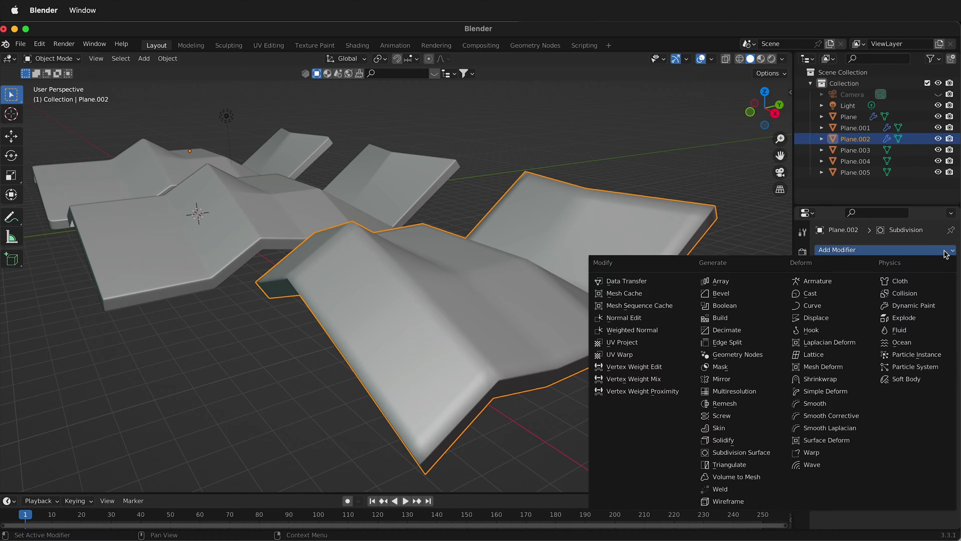
{"action": "left_click", "coordinate": [756, 456]}
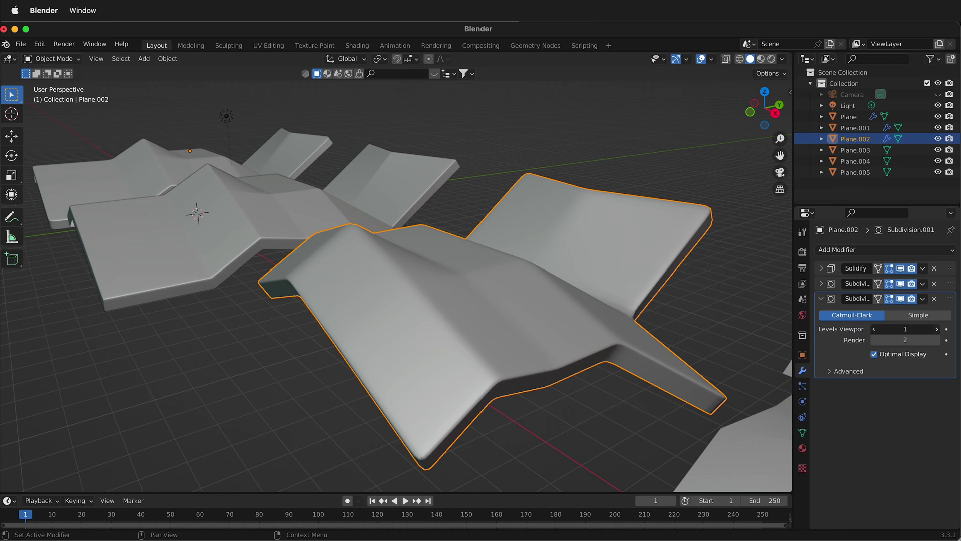
{"action": "left_click", "coordinate": [935, 329]}
{"action": "left_click", "coordinate": [935, 330]}
{"action": "left_click", "coordinate": [935, 330]}
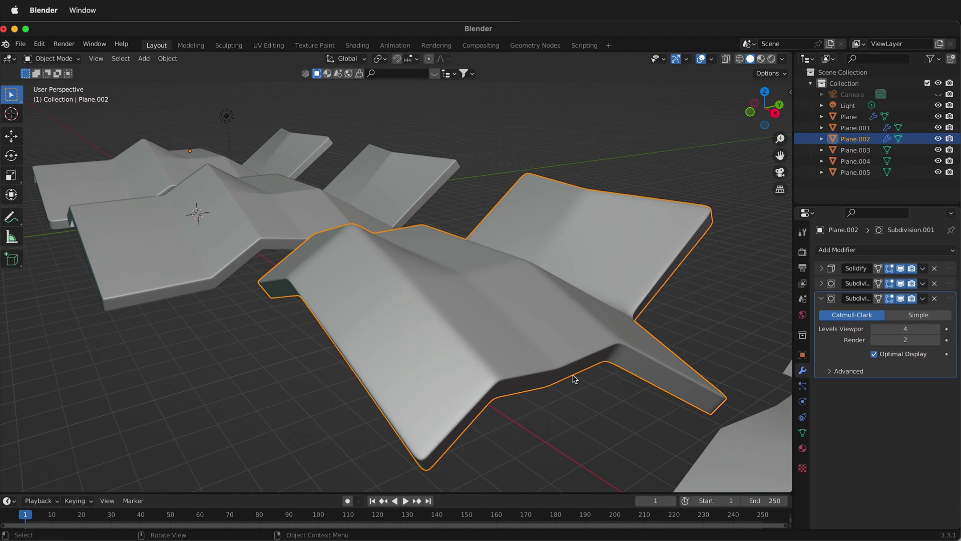
- Extrude the outer border edges along the low side of Plane.002 outward to add a row of faces
{"action": "middle_click_drag", "start_coordinate": [543, 389], "coordinate": [486, 353]}
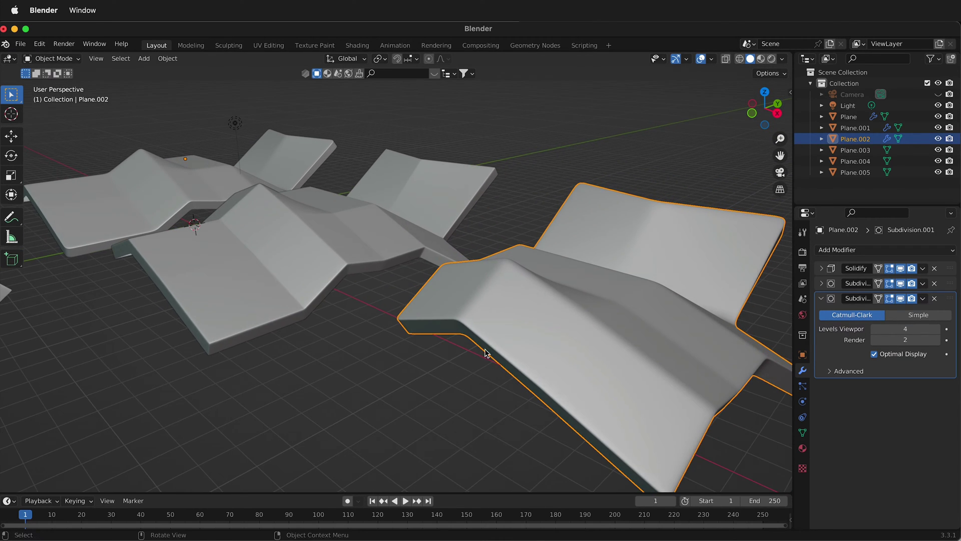
{"action": "key", "text": "Tab"}
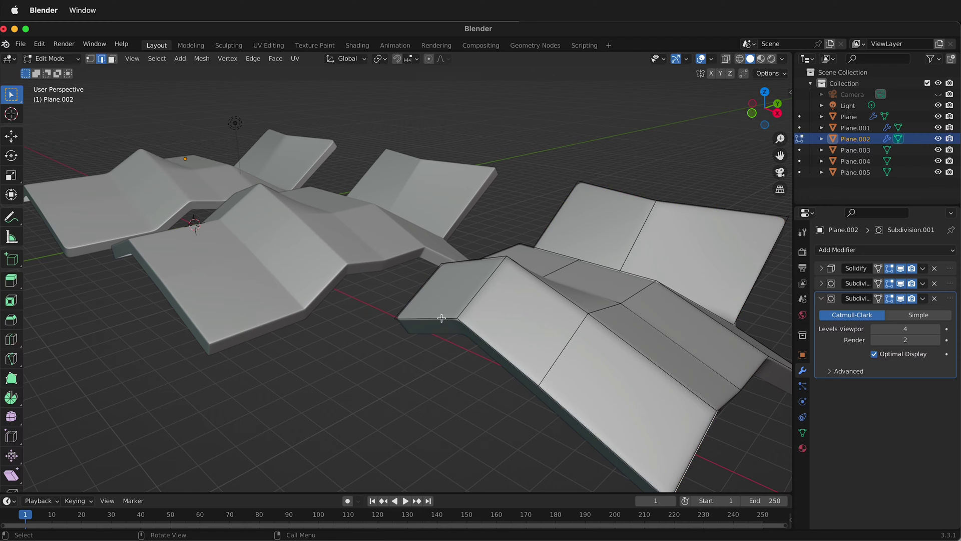
{"action": "left_click", "coordinate": [441, 318]}
{"action": "middle_click_drag", "start_coordinate": [555, 403], "coordinate": [543, 387]}
{"action": "key", "text": "e"}
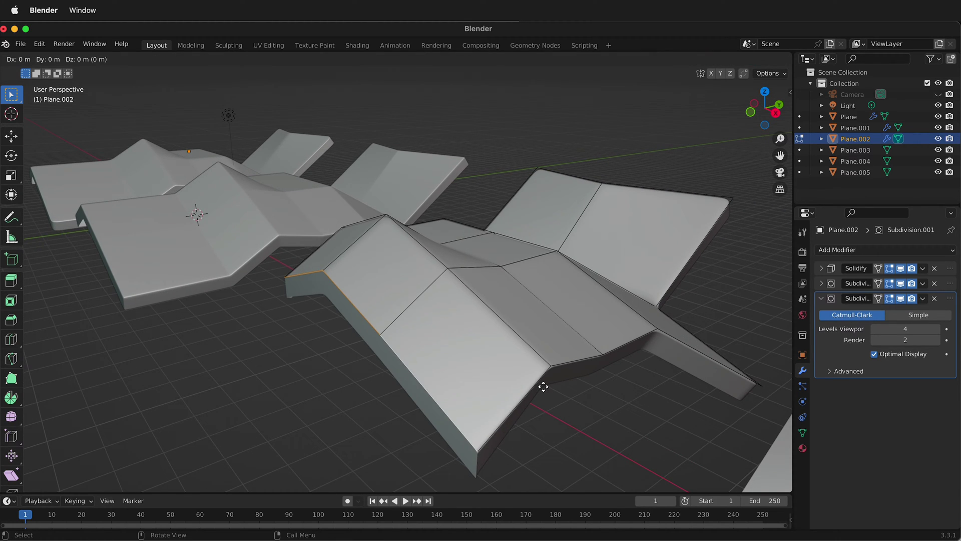
{"action": "left_click", "coordinate": [427, 412]}
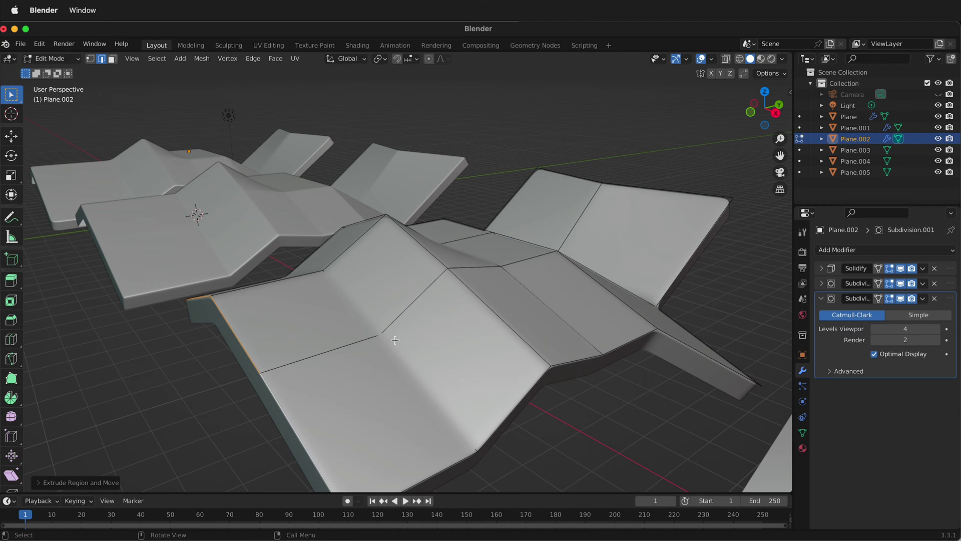
{"action": "scroll", "coordinate": [391, 339], "scroll_direction": "down", "scroll_amount": 4}
{"action": "scroll", "coordinate": [380, 295], "scroll_direction": "up", "scroll_amount": 1}
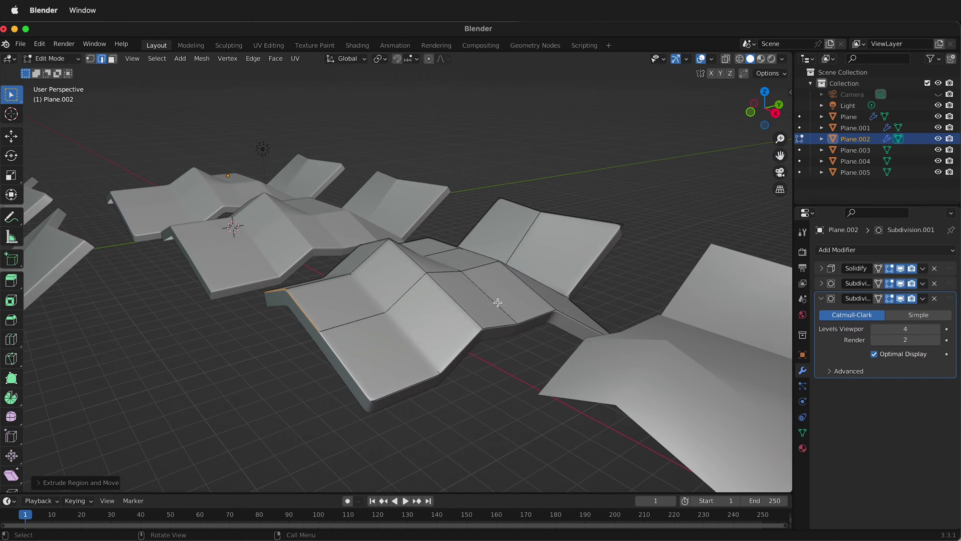
- Try the Simple Subdivision on Plane.002 at 4 and 5 viewport levels, and return it to 3
{"action": "left_click", "coordinate": [821, 284]}
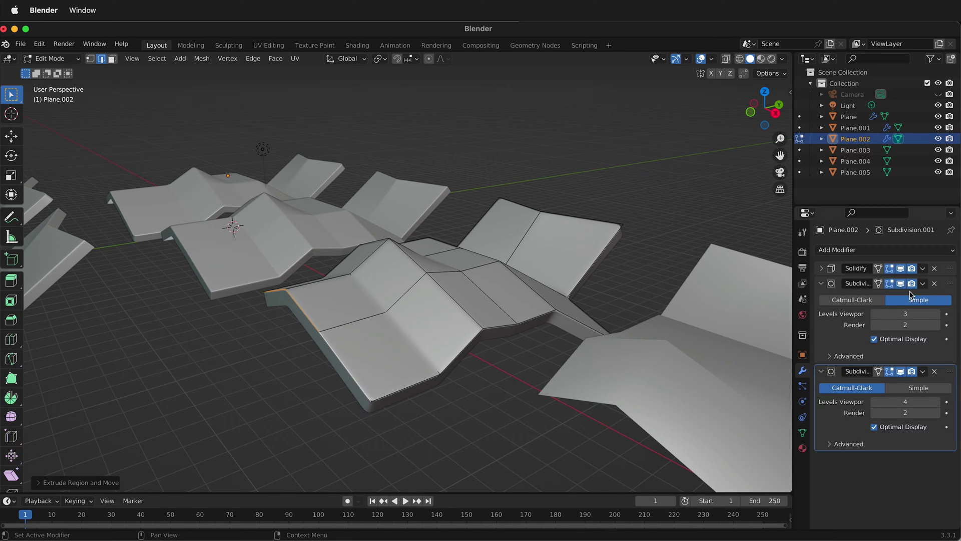
{"action": "left_click", "coordinate": [935, 314]}
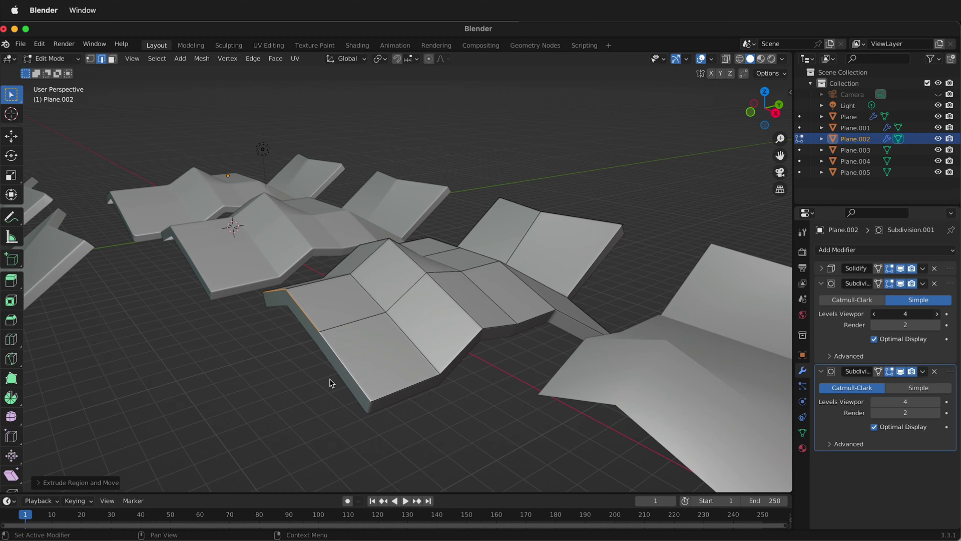
{"action": "key", "text": "ctrl+5"}
{"action": "scroll", "coordinate": [502, 278], "scroll_direction": "down", "scroll_amount": 3}
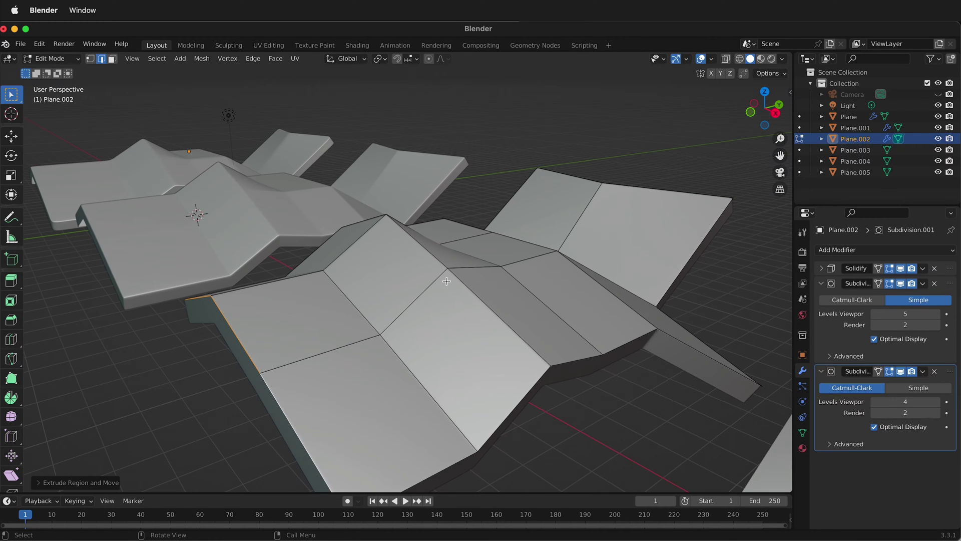
{"action": "left_click", "coordinate": [875, 314]}
{"action": "left_click", "coordinate": [874, 314]}
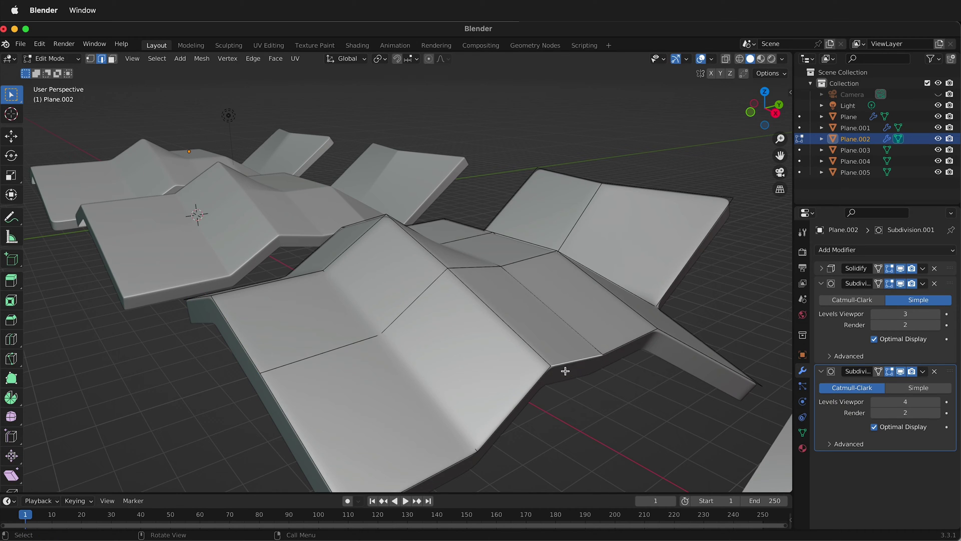
- Add a Solidify modifier to the plain surface Plane.005 with 0.53 m thickness, Even Thickness and Only Rim enabled
{"action": "key", "text": "Tab"}
{"action": "scroll", "coordinate": [567, 375], "scroll_direction": "down", "scroll_amount": 5}
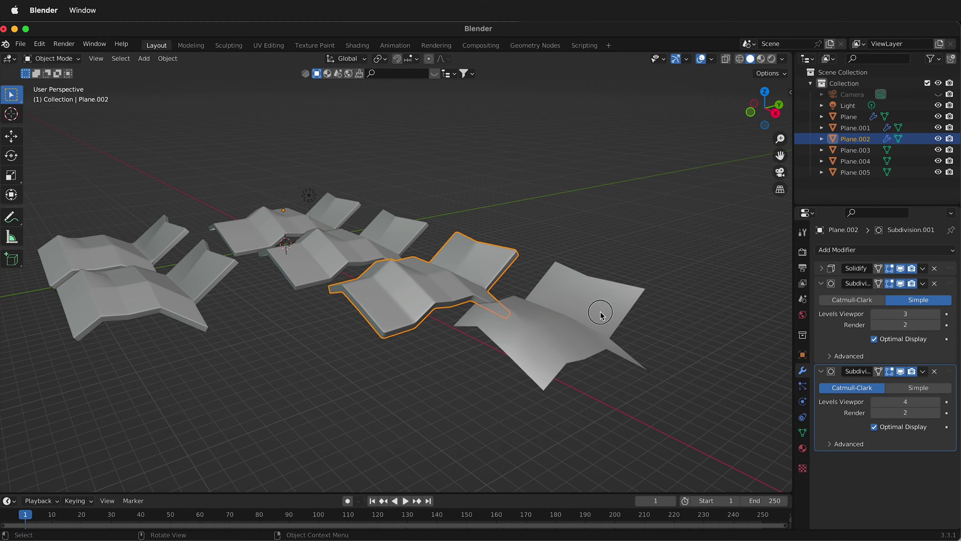
{"action": "left_click", "coordinate": [628, 301]}
{"action": "scroll", "coordinate": [506, 311], "scroll_direction": "up", "scroll_amount": 5}
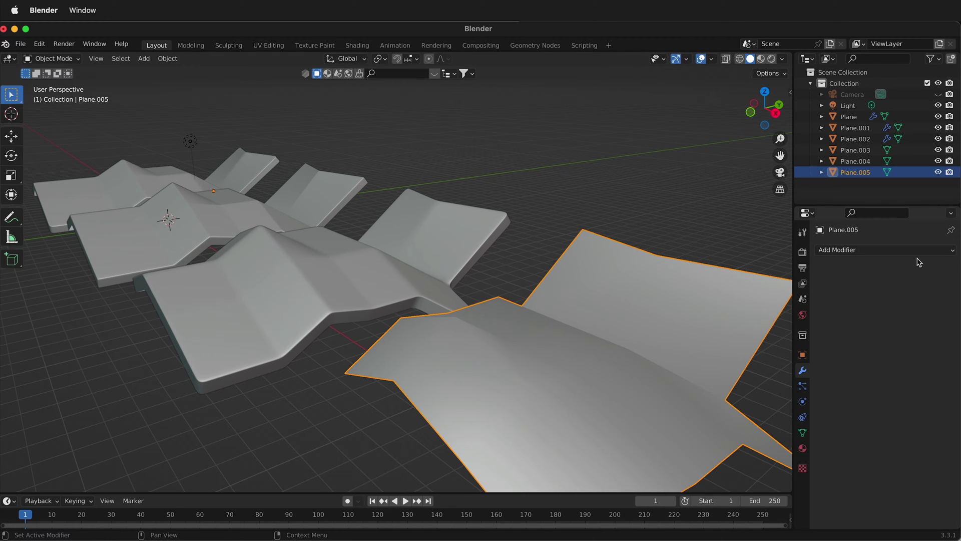
{"action": "left_click", "coordinate": [850, 249]}
{"action": "left_click", "coordinate": [749, 441]}
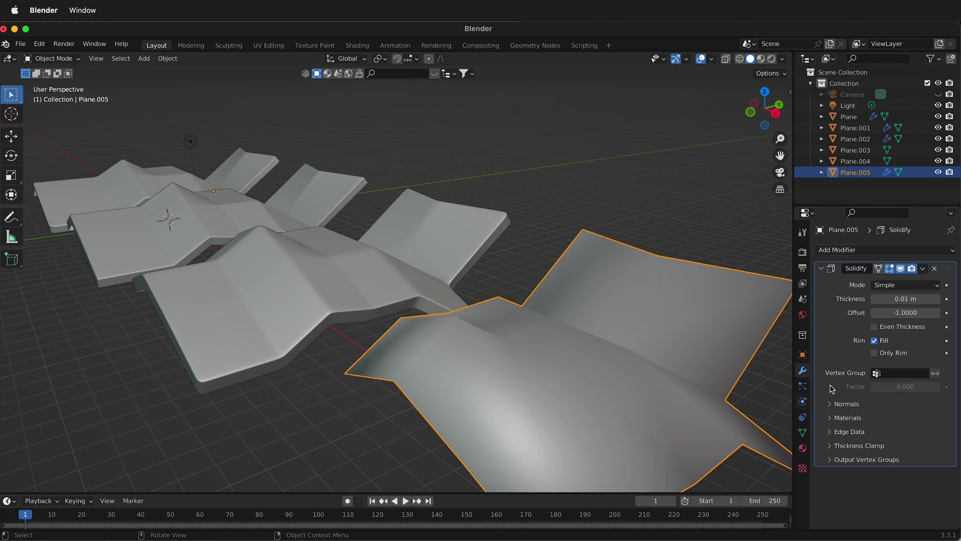
{"action": "left_click_drag", "start_coordinate": [900, 300], "coordinate": [936, 300]}
{"action": "left_click", "coordinate": [875, 327]}
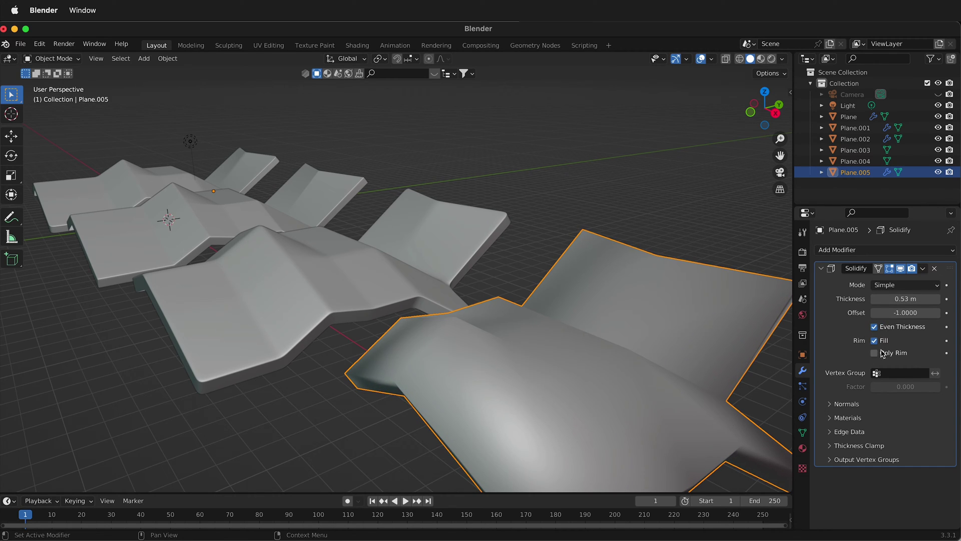
{"action": "left_click", "coordinate": [875, 353]}
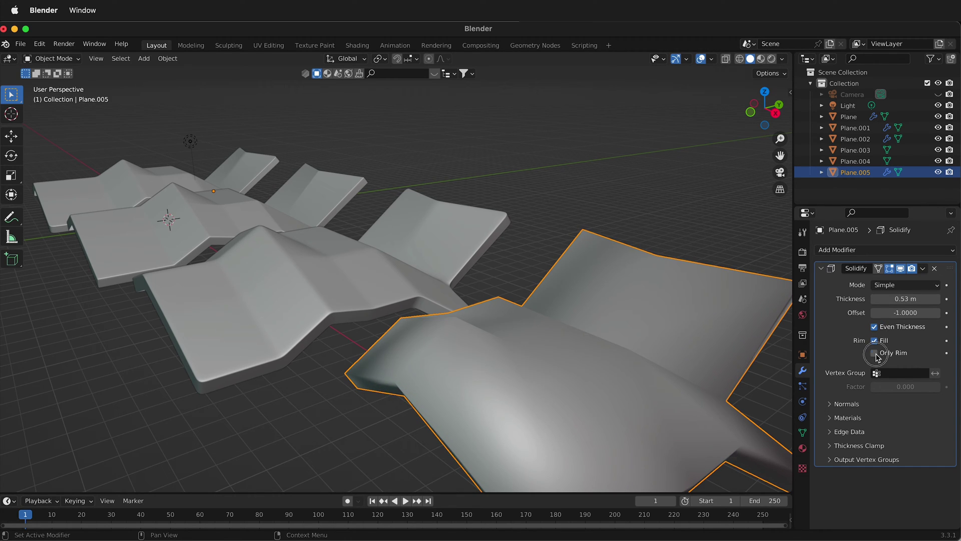
{"action": "left_click", "coordinate": [821, 270]}
- Add a Bevel modifier to Plane.005, followed by a Catmull-Clark Subdivision Surface modifier with 3 viewport levels
{"action": "left_click", "coordinate": [853, 250]}
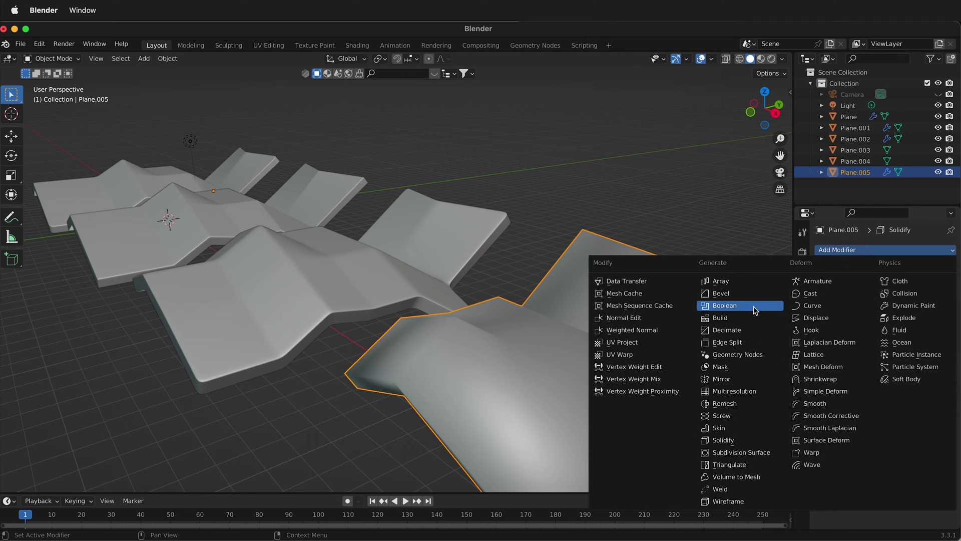
{"action": "left_click", "coordinate": [735, 293]}
{"action": "left_click", "coordinate": [949, 252]}
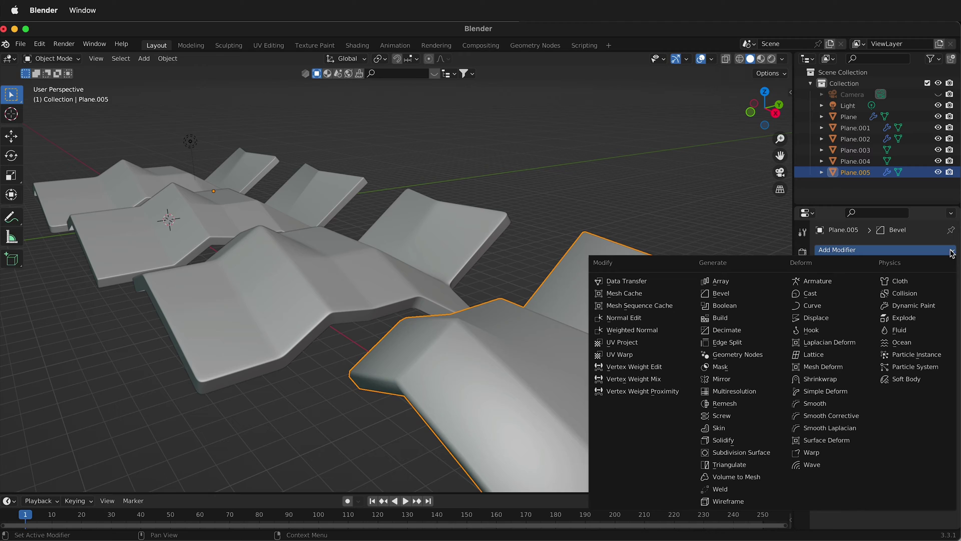
{"action": "left_click", "coordinate": [770, 452]}
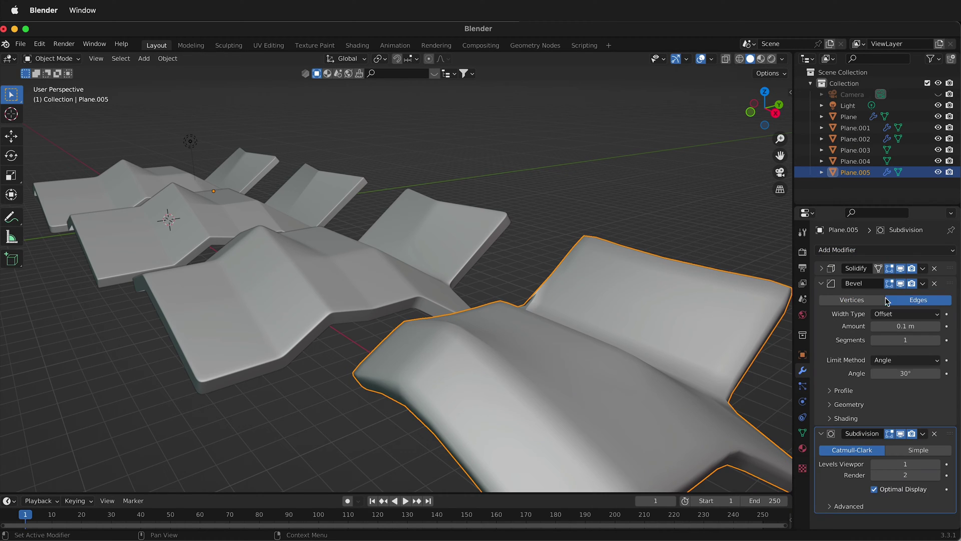
{"action": "triple_click", "coordinate": [935, 465]}
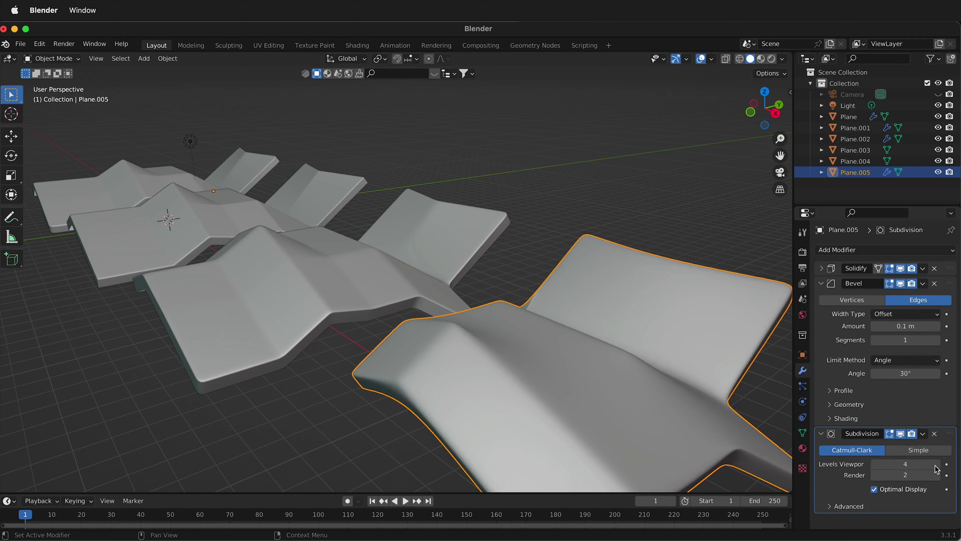
{"action": "left_click", "coordinate": [874, 464]}
{"action": "middle_click_drag", "start_coordinate": [697, 375], "coordinate": [672, 350], "text": "shift"}
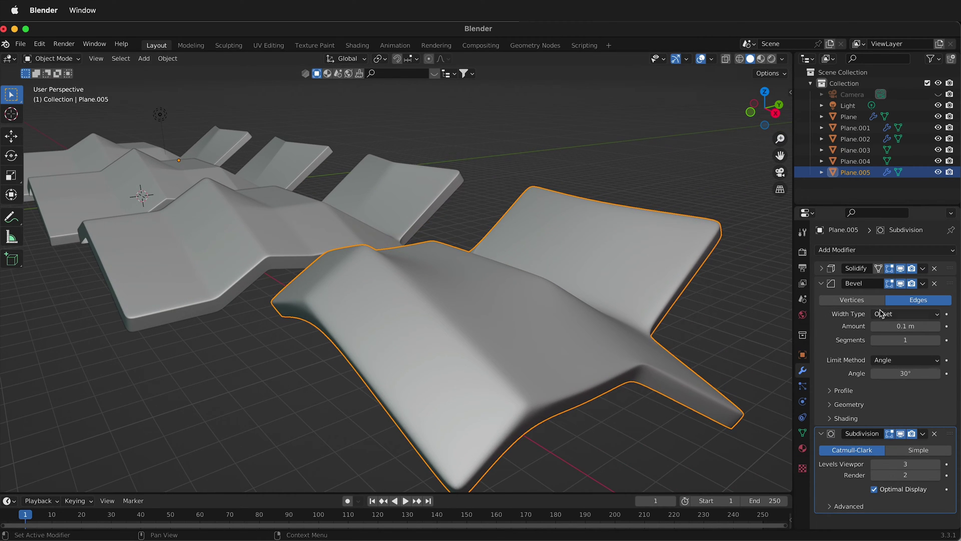
- Configure the Bevel on Plane.005 with limit method None, a profile shape of 1.00 and 2 segments
{"action": "left_click", "coordinate": [907, 361]}
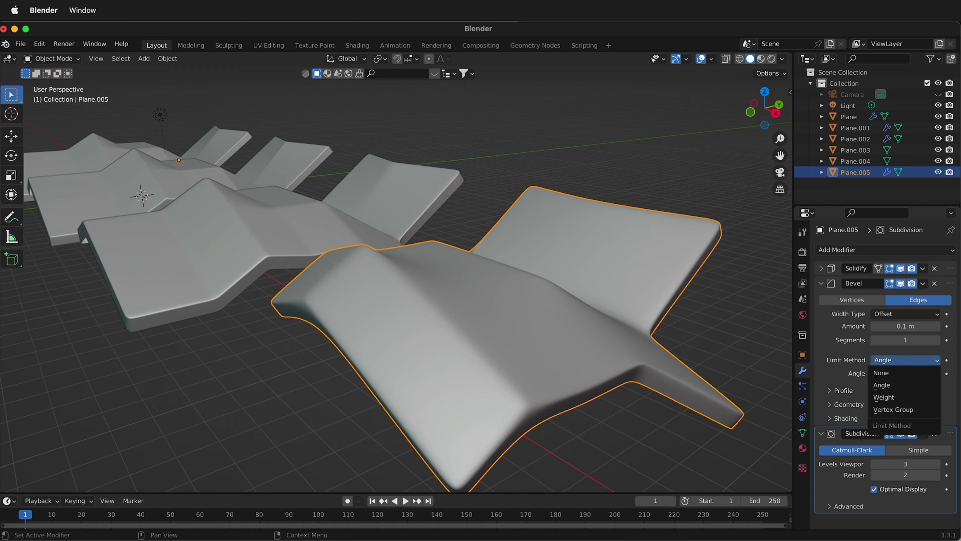
{"action": "left_click", "coordinate": [887, 375]}
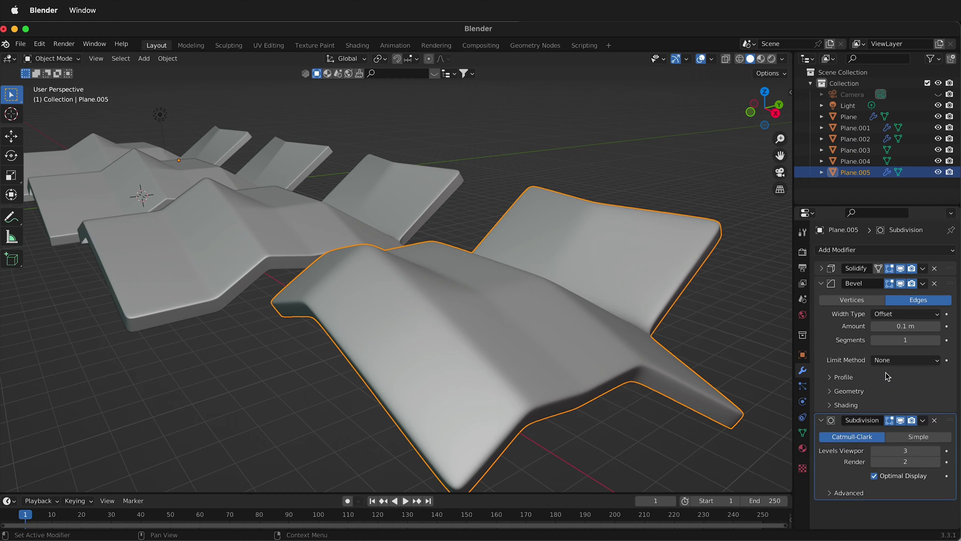
{"action": "left_click", "coordinate": [829, 377]}
{"action": "left_click_drag", "start_coordinate": [883, 410], "coordinate": [935, 408]}
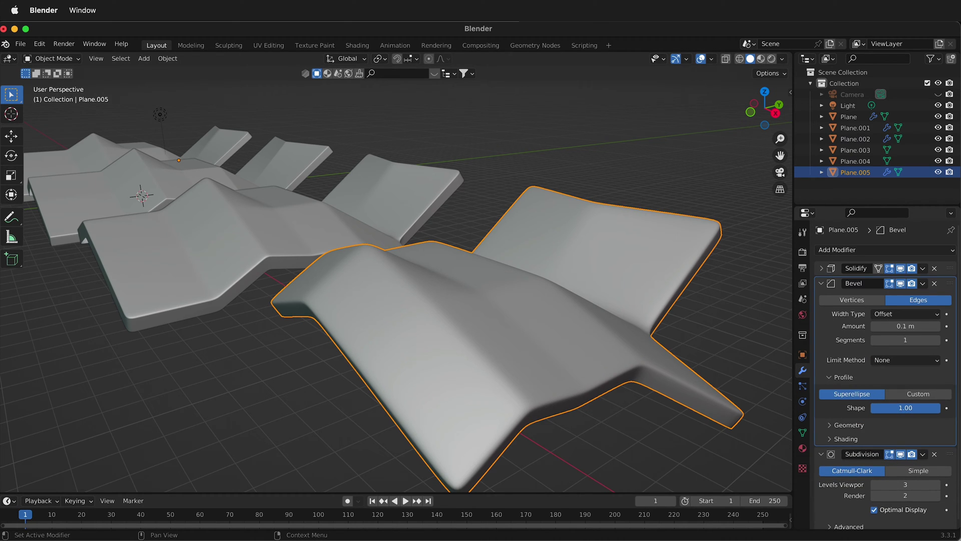
{"action": "left_click", "coordinate": [937, 341]}
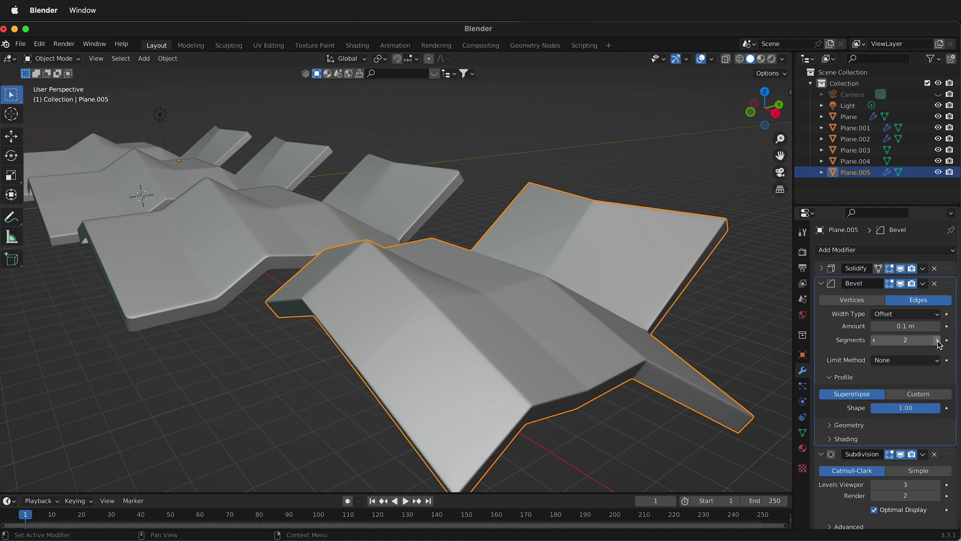
- Reduce the Bevel amount on Plane.005 stepwise to 0.02 m and check the sharpness of the folds up close
{"action": "scroll", "coordinate": [720, 355], "scroll_direction": "up", "scroll_amount": 5}
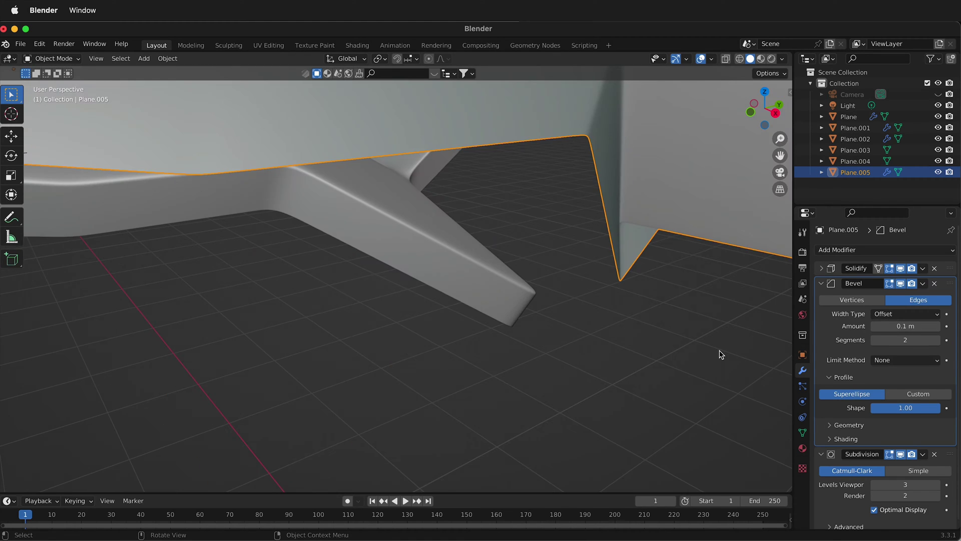
{"action": "scroll", "coordinate": [651, 320], "scroll_direction": "up", "scroll_amount": 4}
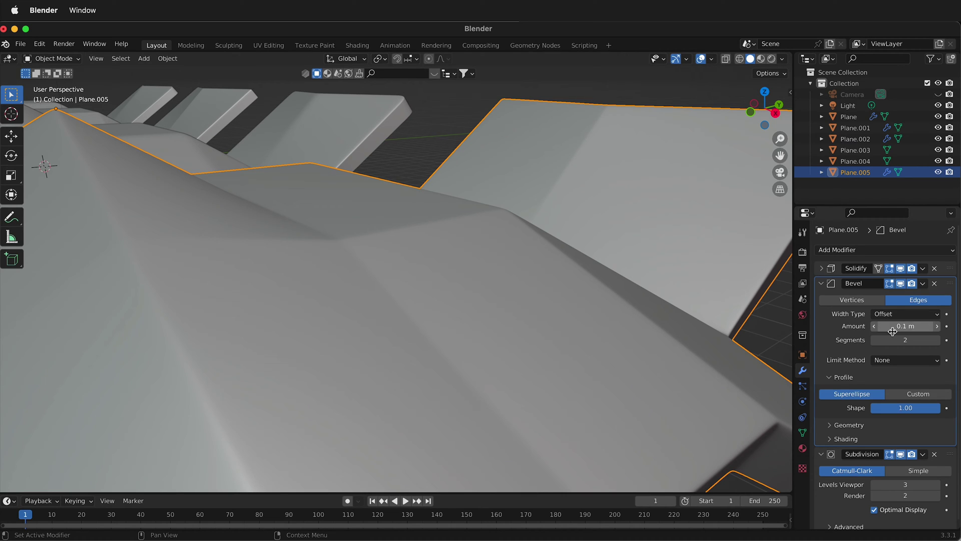
{"action": "left_click", "coordinate": [875, 326]}
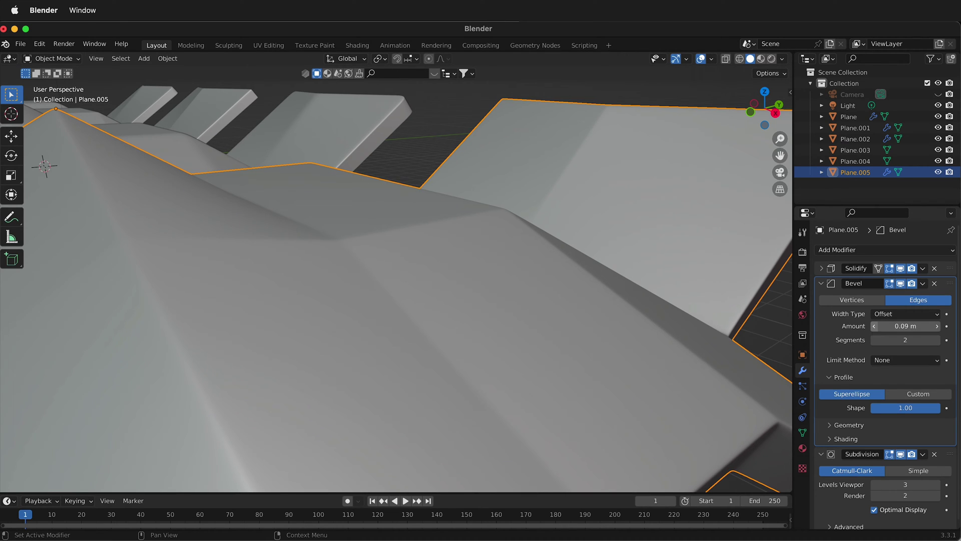
{"action": "left_click", "coordinate": [875, 326]}
{"action": "left_click", "coordinate": [875, 326]}
{"action": "left_click", "coordinate": [875, 327]}
{"action": "left_click", "coordinate": [875, 327]}
{"action": "left_click", "coordinate": [875, 327]}
{"action": "left_click", "coordinate": [875, 327]}
{"action": "left_click", "coordinate": [875, 327]}
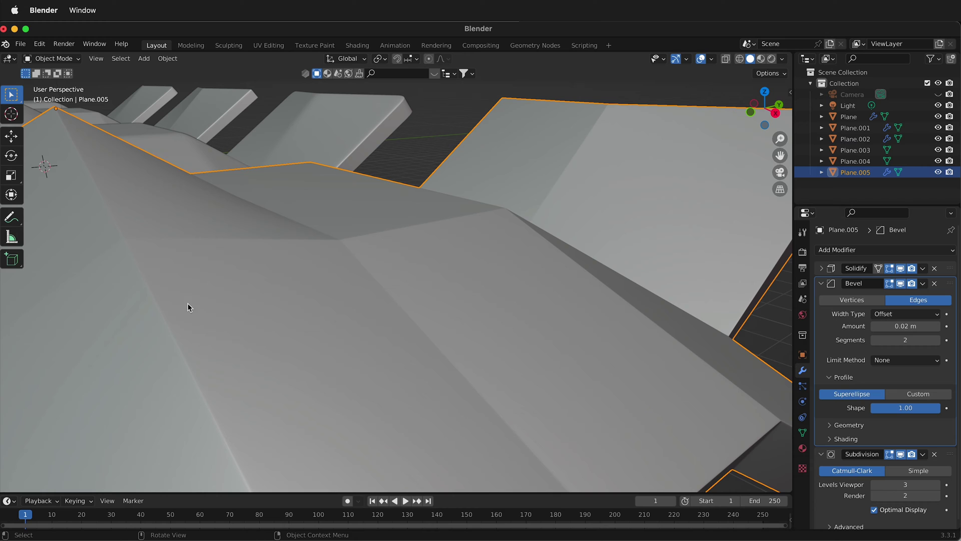
- Set the Bevel amount on Plane.005 to 0.22 m and to 0.4 m to compare softer folds
{"action": "left_click", "coordinate": [905, 326]}
{"action": "type", "text": "0.22"}
{"action": "key", "text": "Return"}
{"action": "left_click", "coordinate": [905, 325]}
{"action": "type", "text": "0.4"}
{"action": "key", "text": "Return"}
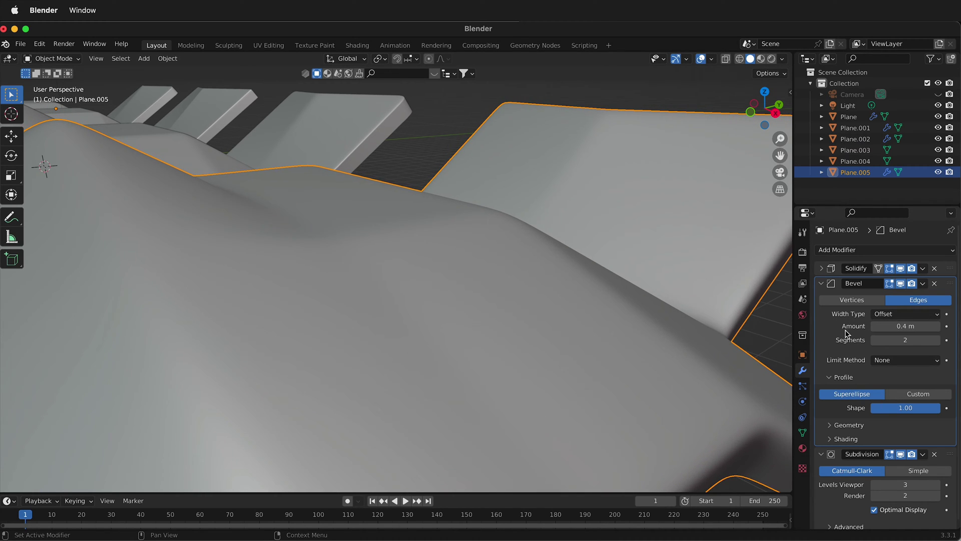
{"action": "scroll", "coordinate": [573, 342], "scroll_direction": "down", "scroll_amount": 5}
{"action": "scroll", "coordinate": [481, 359], "scroll_direction": "down", "scroll_amount": 4}
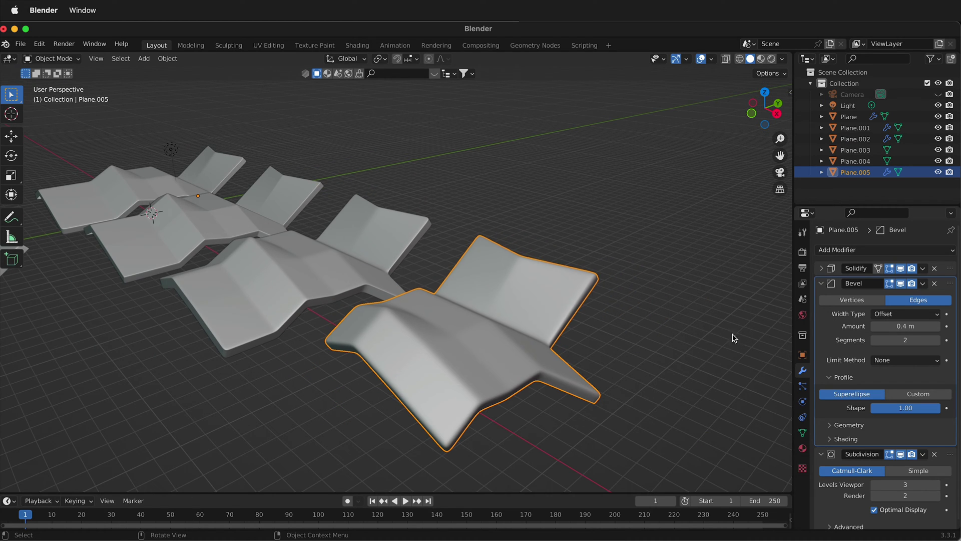
- Set the Bevel amount on Plane.005 to 0.04 m
{"action": "left_click", "coordinate": [910, 327]}
{"action": "type", "text": ".0"}
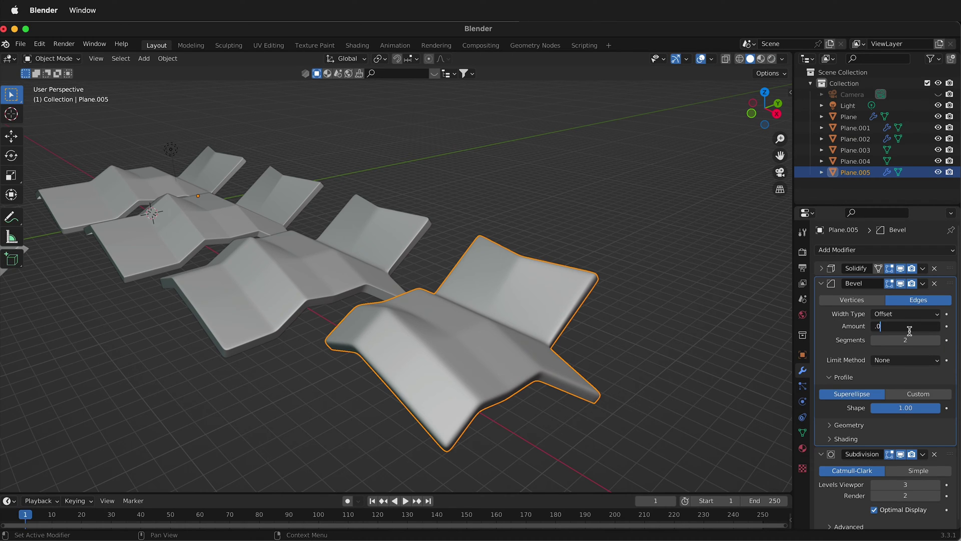
{"action": "type", "text": "4"}
{"action": "key", "text": "Return"}
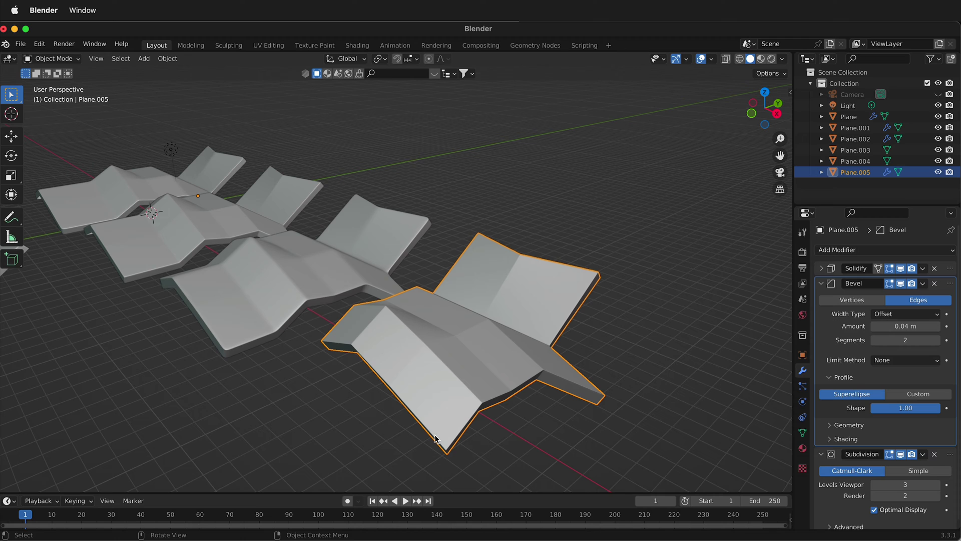
- Inspect the applied mesh density of Plane.003 in Edit Mode up close, then return to Object Mode
{"action": "scroll", "coordinate": [500, 364], "scroll_direction": "up", "scroll_amount": 5}
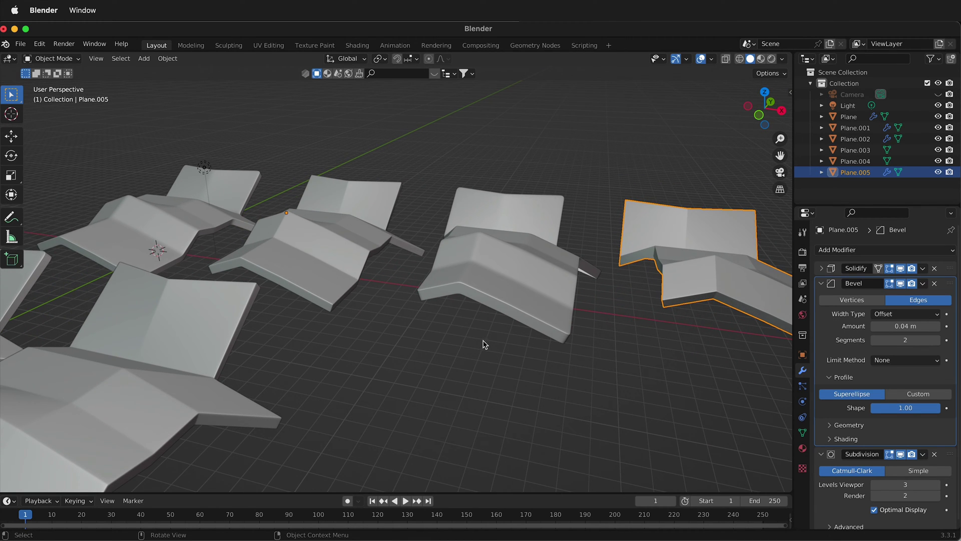
{"action": "middle_click_drag", "start_coordinate": [472, 350], "coordinate": [555, 344], "text": "shift"}
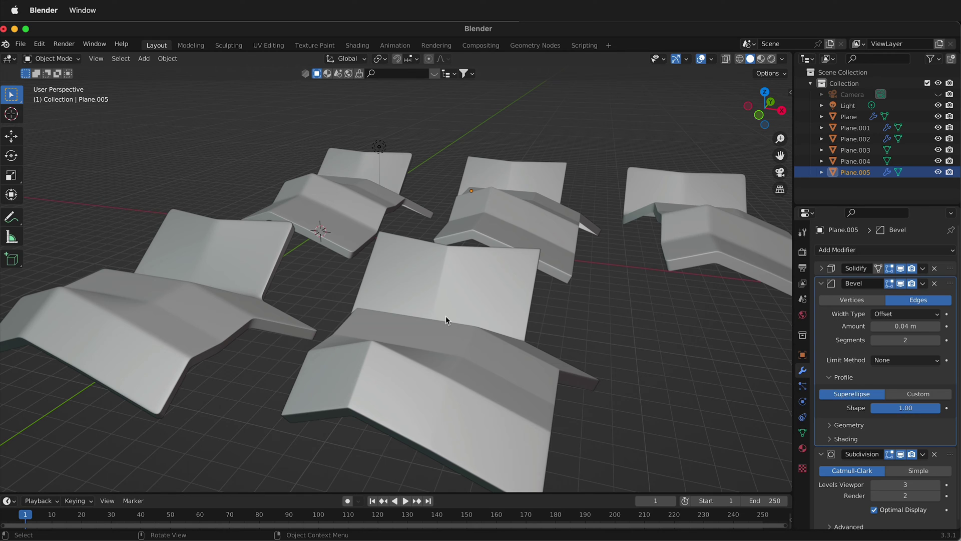
{"action": "middle_click_drag", "start_coordinate": [450, 355], "coordinate": [544, 342], "text": "shift"}
{"action": "scroll", "coordinate": [585, 340], "scroll_direction": "right", "scroll_amount": 3, "text": "ctrl"}
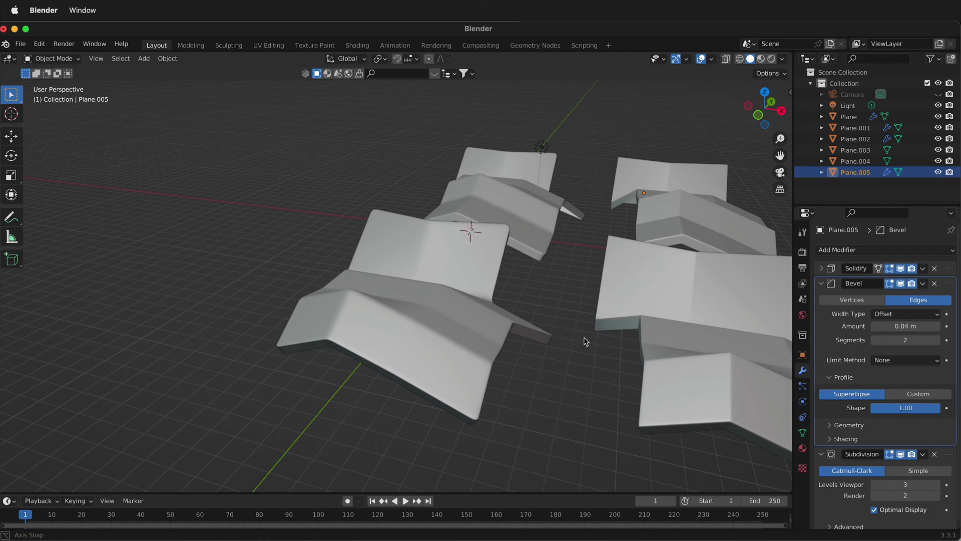
{"action": "left_click", "coordinate": [438, 297]}
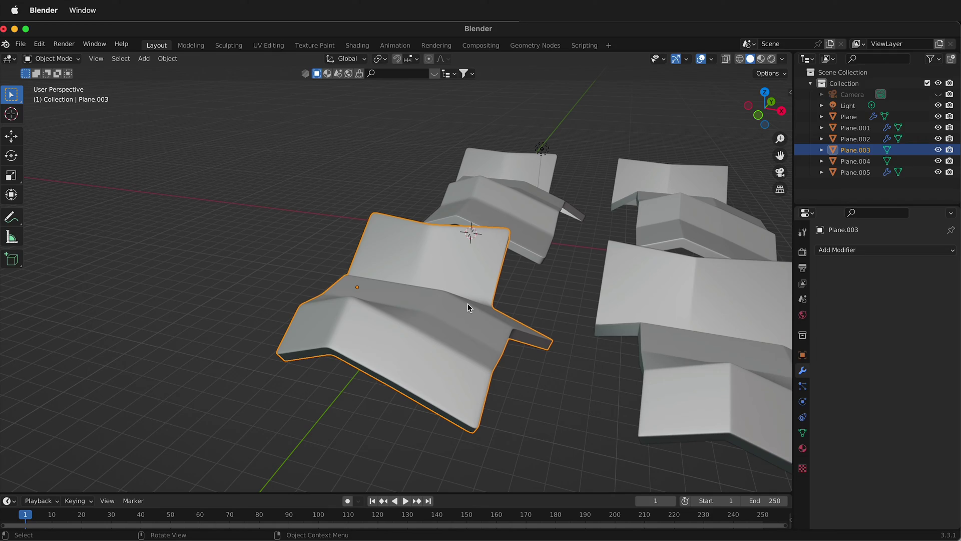
{"action": "key", "text": "Tab"}
{"action": "scroll", "coordinate": [478, 314], "scroll_direction": "up", "scroll_amount": 5}
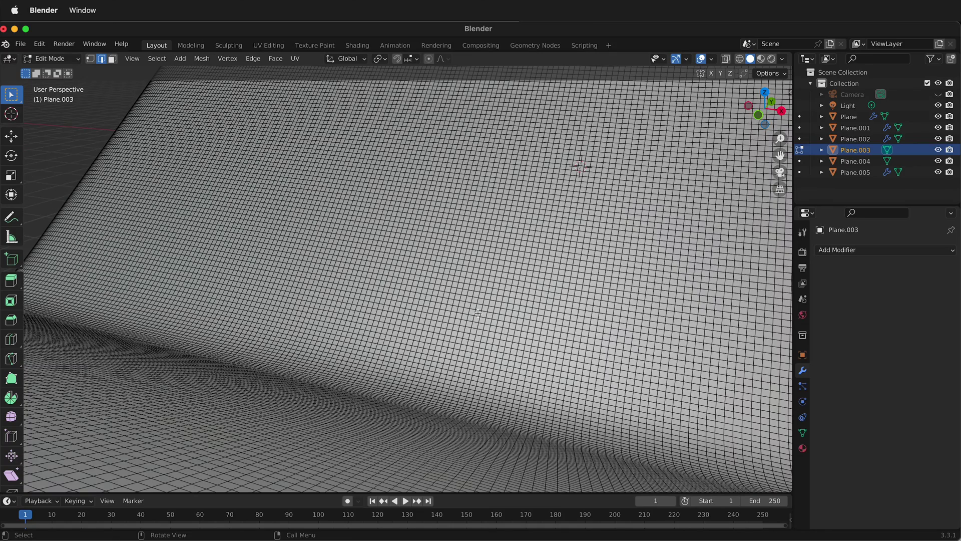
{"action": "scroll", "coordinate": [478, 313], "scroll_direction": "down", "scroll_amount": 8}
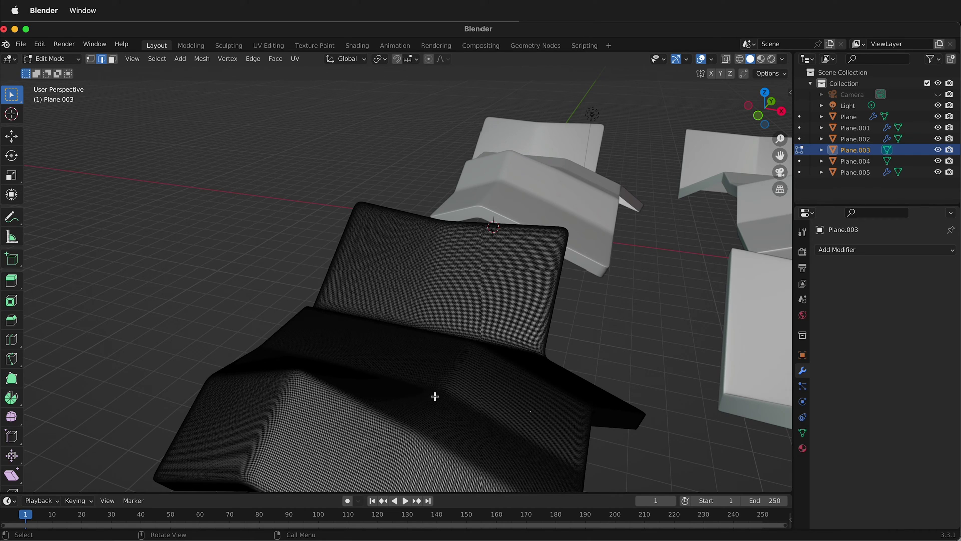
{"action": "key", "text": "Tab"}
- Frame Plane.004 and inspect its applied mesh topology around the folds in Edit Mode, then return to Object Mode
{"action": "left_click", "coordinate": [721, 335]}
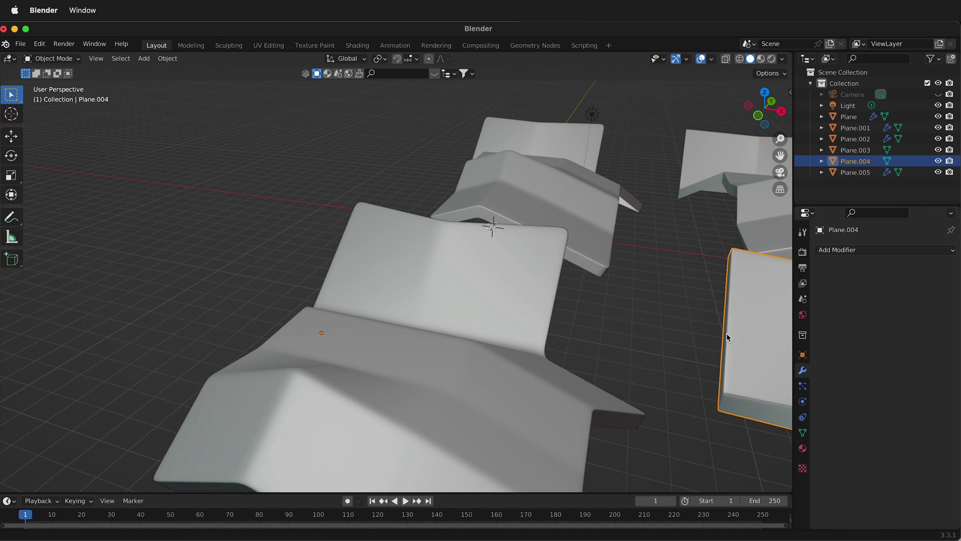
{"action": "key", "text": "KP_Decimal"}
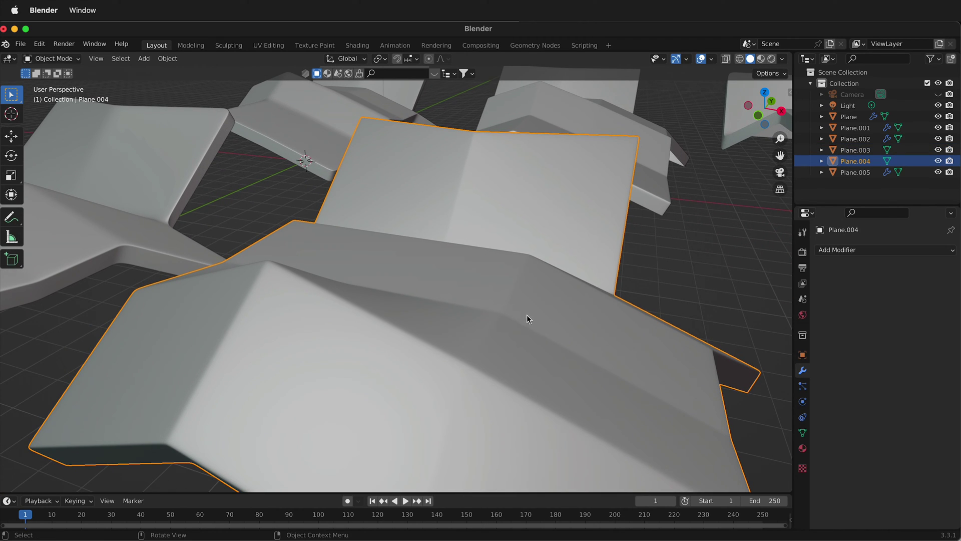
{"action": "key", "text": "Tab"}
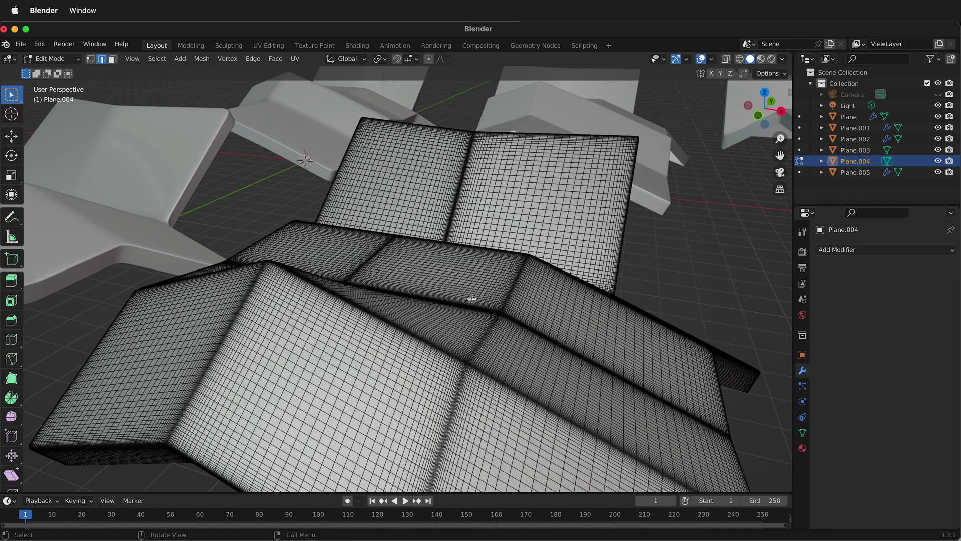
{"action": "middle_click_drag", "start_coordinate": [466, 331], "coordinate": [467, 322]}
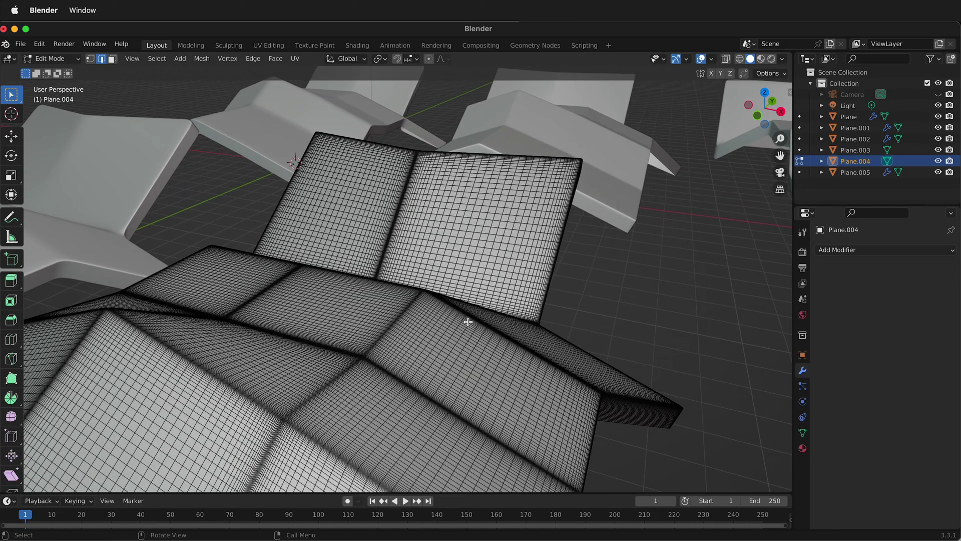
{"action": "scroll", "coordinate": [469, 325], "scroll_direction": "down", "scroll_amount": 5}
{"action": "middle_click_drag", "start_coordinate": [375, 337], "coordinate": [377, 338]}
{"action": "key", "text": "Tab"}
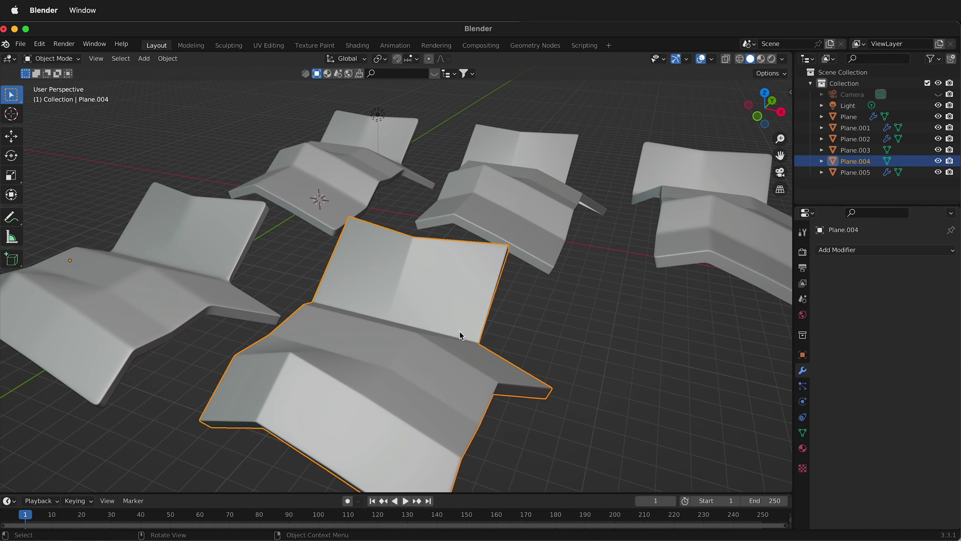
- Compare the edge and fold softness of all six folded surfaces from several angles and distances
{"action": "middle_click_drag", "start_coordinate": [474, 337], "coordinate": [474, 329]}
{"action": "middle_click_drag", "start_coordinate": [374, 276], "coordinate": [466, 364]}
{"action": "middle_click_drag", "start_coordinate": [560, 304], "coordinate": [521, 299]}
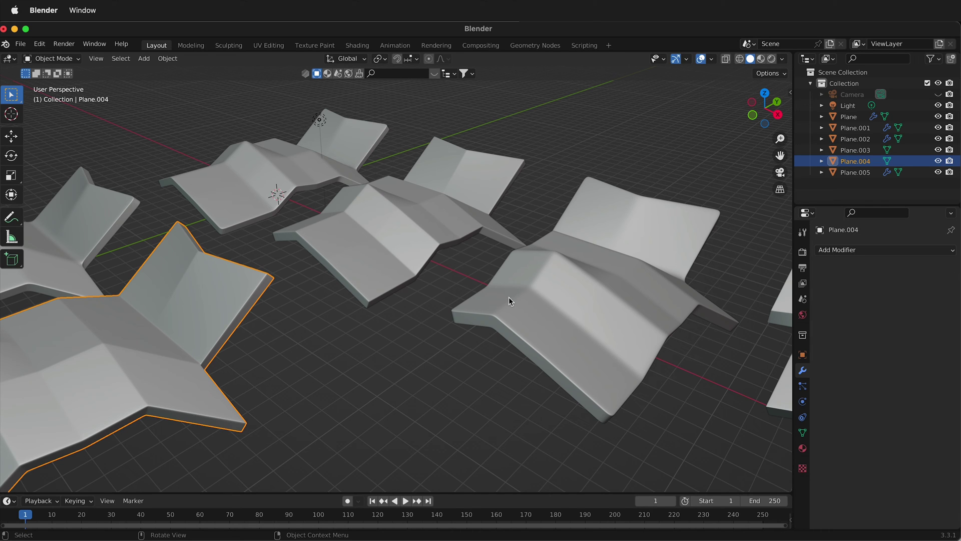
{"action": "scroll", "coordinate": [509, 293], "scroll_direction": "up", "scroll_amount": 3}
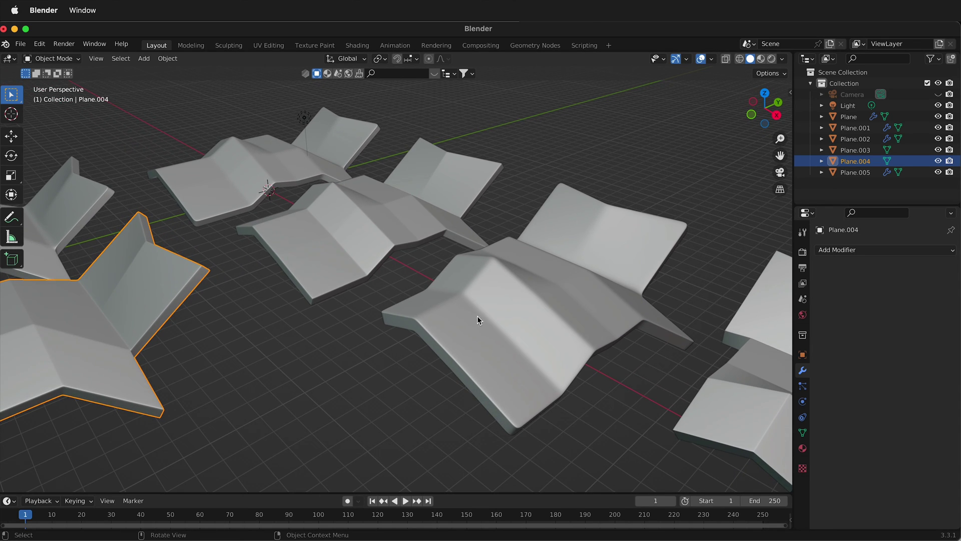
{"action": "scroll", "coordinate": [478, 321], "scroll_direction": "down", "scroll_amount": 5}
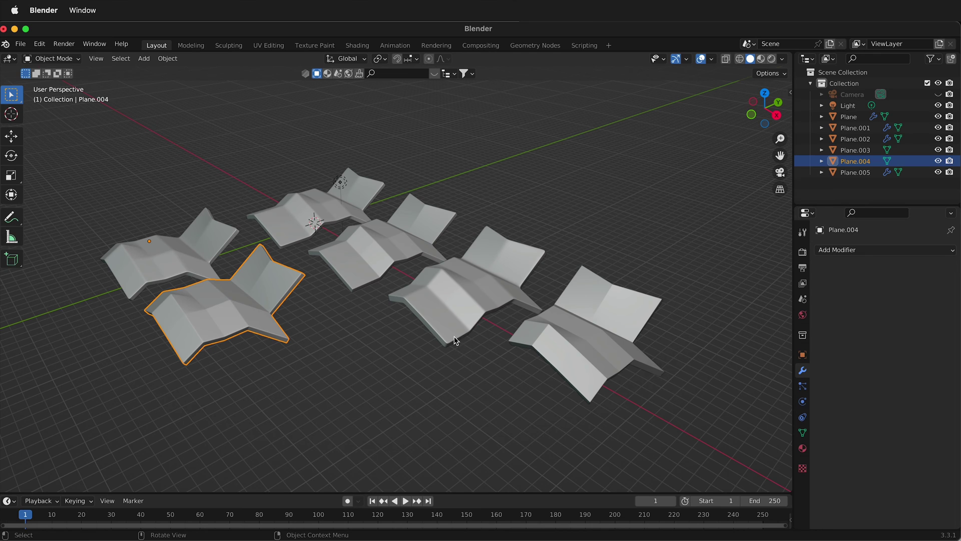
{"action": "scroll", "coordinate": [455, 343], "scroll_direction": "up", "scroll_amount": 3}
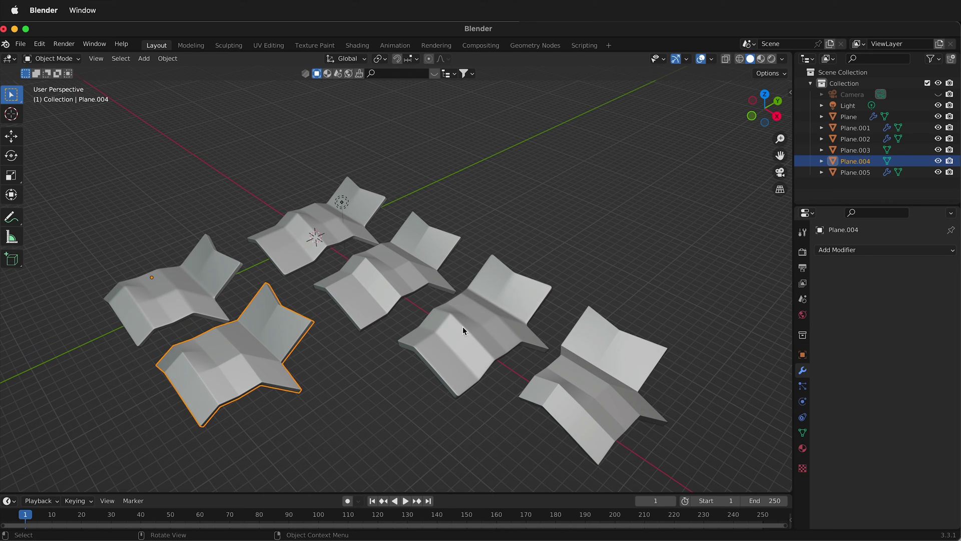
{"action": "scroll", "coordinate": [461, 325], "scroll_direction": "up", "scroll_amount": 2}
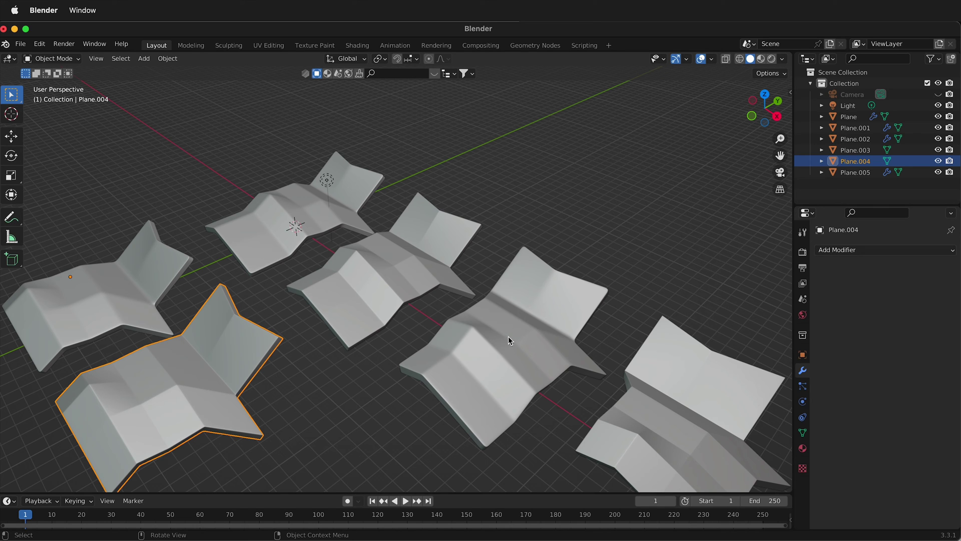
- Enter Edit Mode on Plane.005 and move a single interior edge of its base mesh slightly
{"action": "left_click", "coordinate": [697, 411]}
{"action": "middle_click_drag", "start_coordinate": [697, 411], "coordinate": [523, 281]}
{"action": "key", "text": "Tab"}
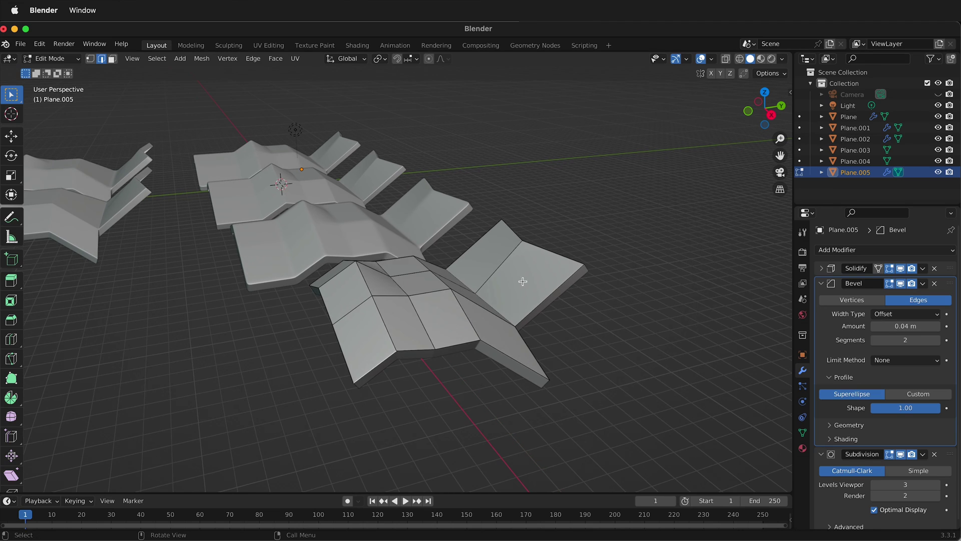
{"action": "left_click", "coordinate": [430, 294]}
{"action": "key", "text": "g"}
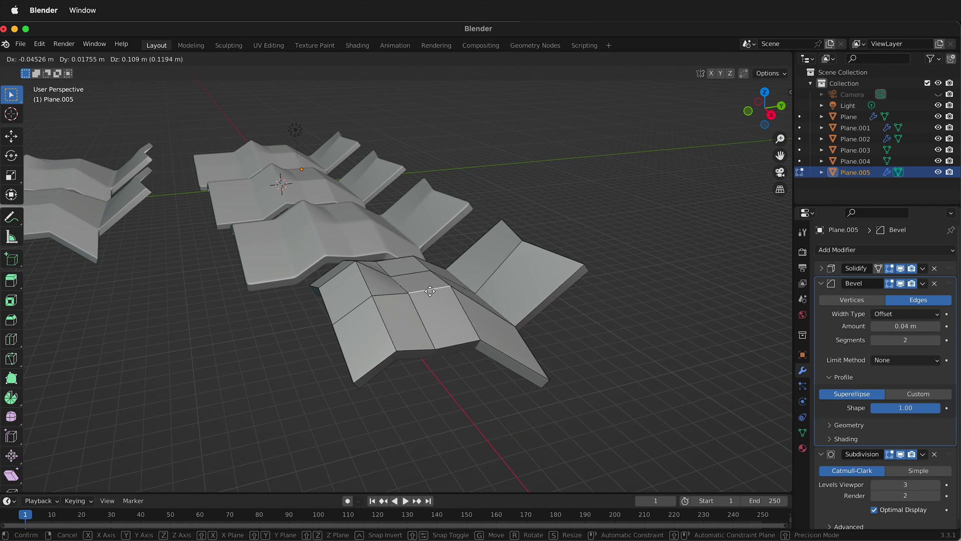
{"action": "left_click", "coordinate": [429, 296]}
- Examine the edited base mesh of Plane.005 from several sides and compare it with the neighbouring surfaces
{"action": "middle_click_drag", "start_coordinate": [428, 296], "coordinate": [481, 300]}
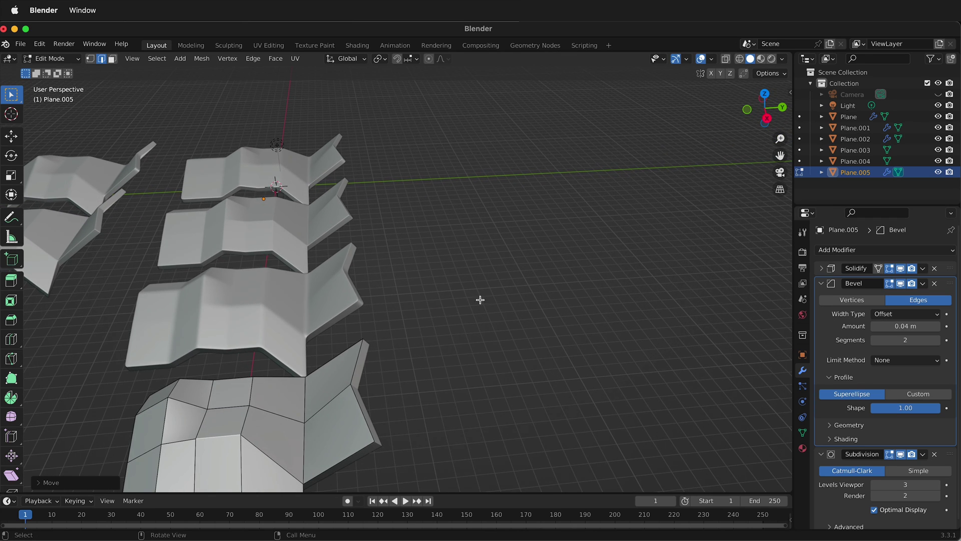
{"action": "middle_click_drag", "start_coordinate": [350, 371], "coordinate": [337, 353]}
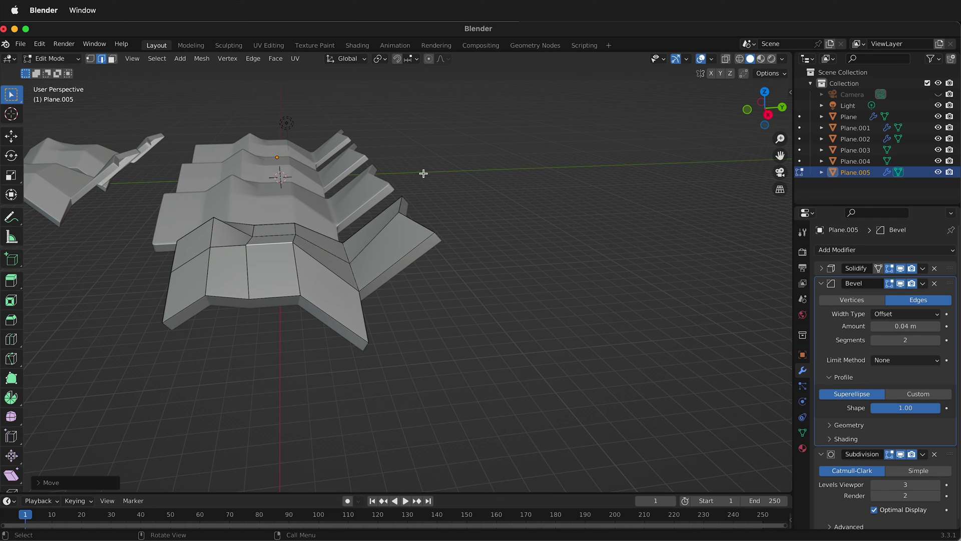
{"action": "middle_click_drag", "start_coordinate": [345, 250], "coordinate": [426, 211]}
{"action": "middle_click_drag", "start_coordinate": [355, 220], "coordinate": [355, 216]}
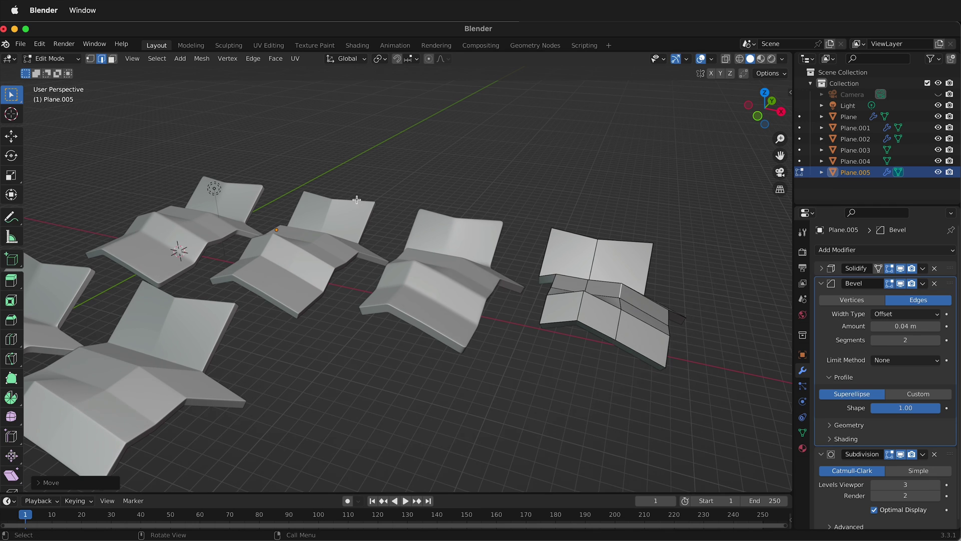
{"action": "scroll", "coordinate": [368, 235], "scroll_direction": "up", "scroll_amount": 1}
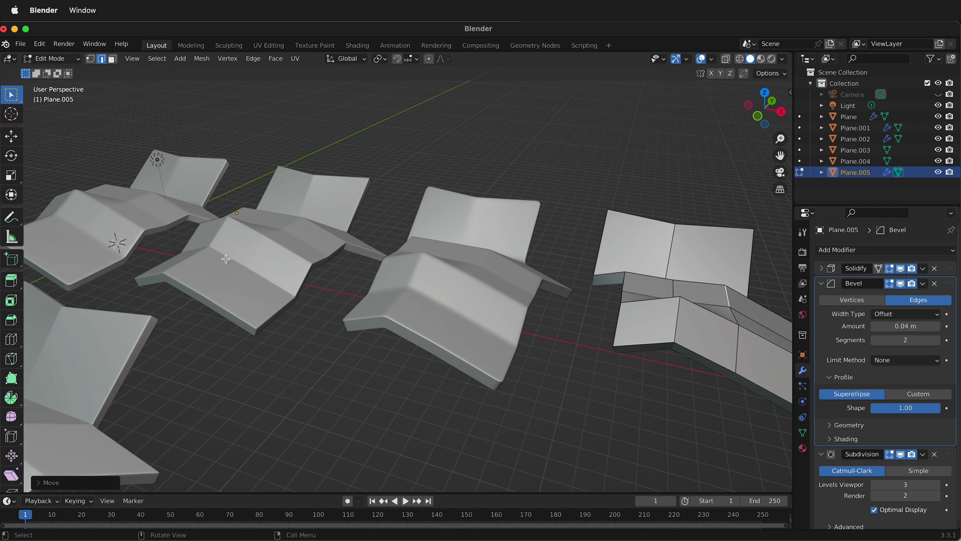
{"action": "scroll", "coordinate": [174, 306], "scroll_direction": "up", "scroll_amount": 1}
{"action": "scroll", "coordinate": [380, 290], "scroll_direction": "up", "scroll_amount": 1}
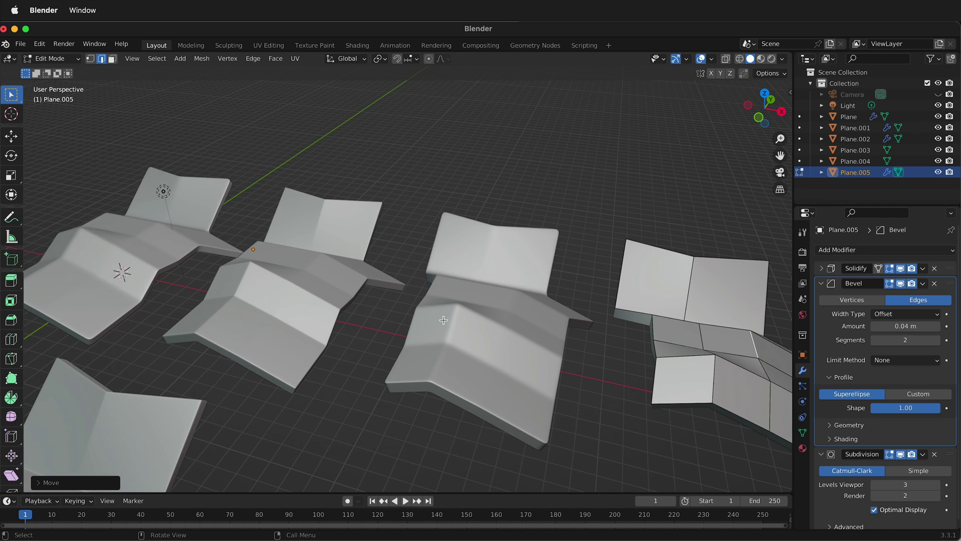
{"action": "middle_click_drag", "start_coordinate": [437, 312], "coordinate": [409, 302]}
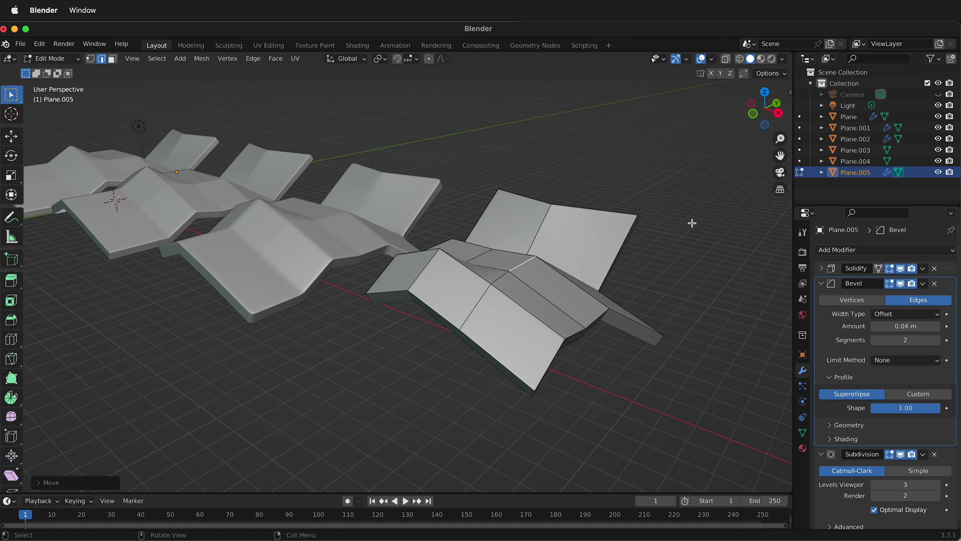